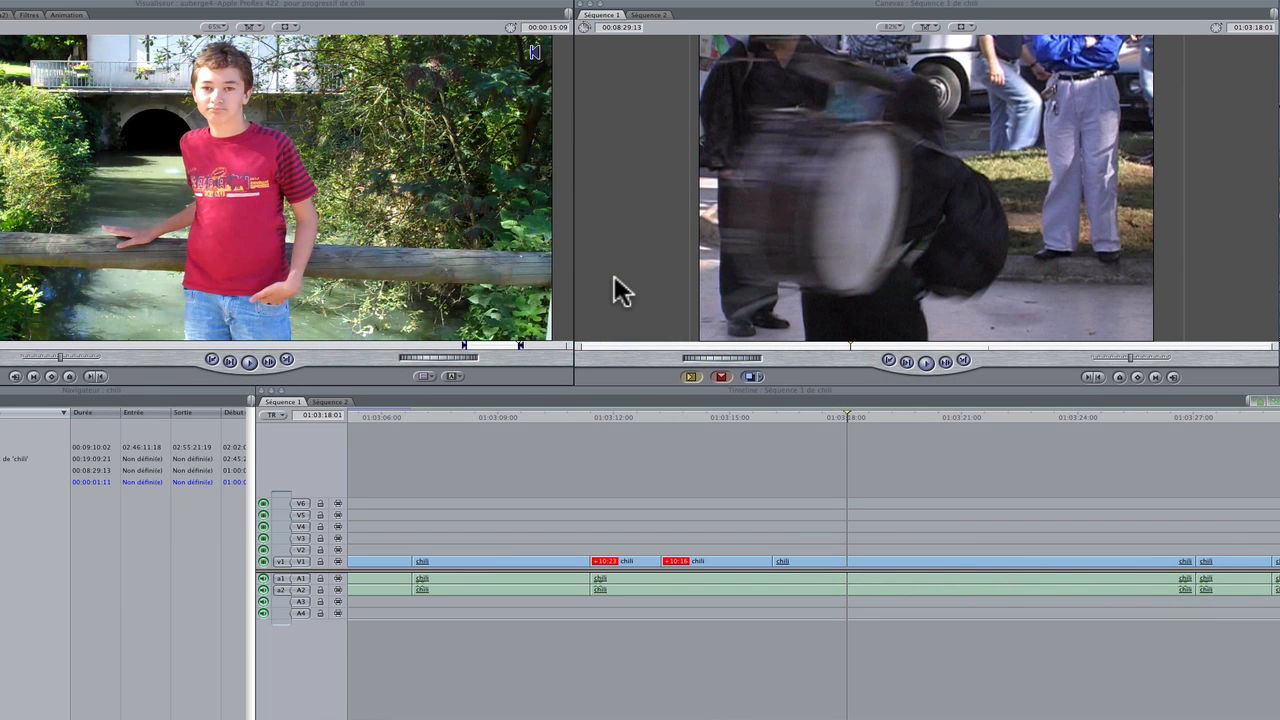
Play Séquence 1 up to 01:03:18:20 and make a freeze frame (arrêt sur image) of the drummer at the playhead
click(803, 417)
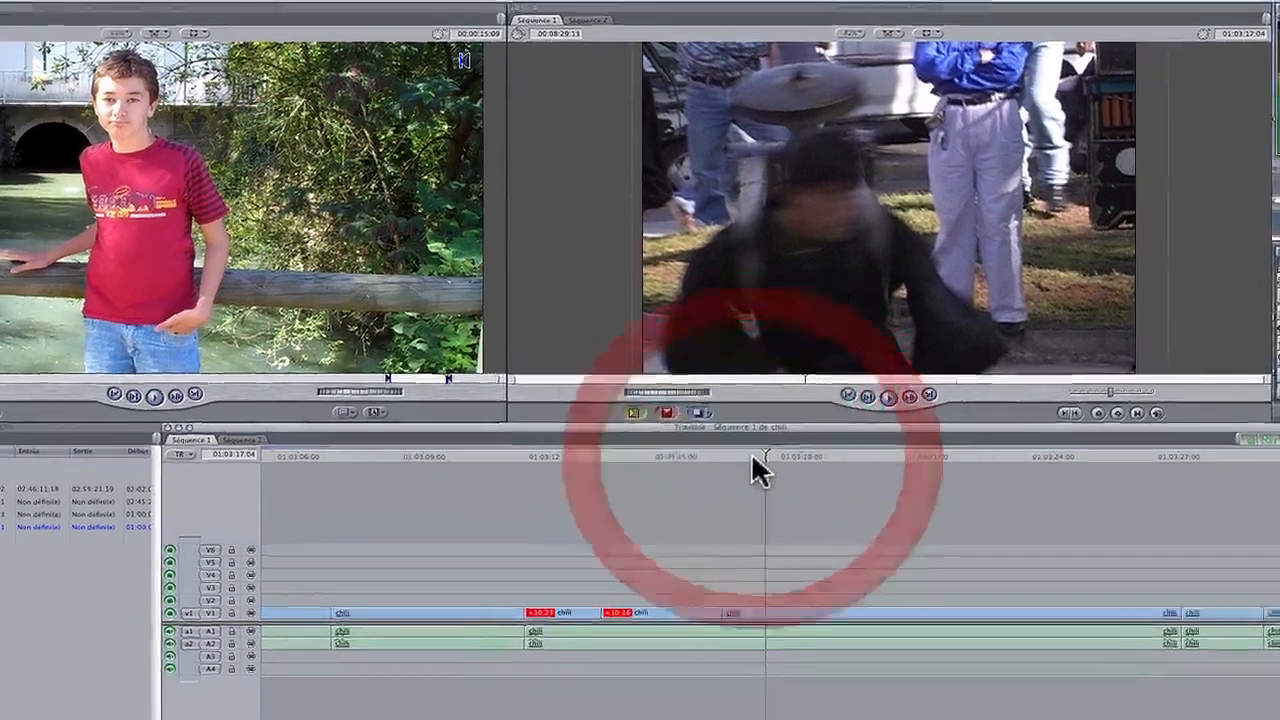
key(space)
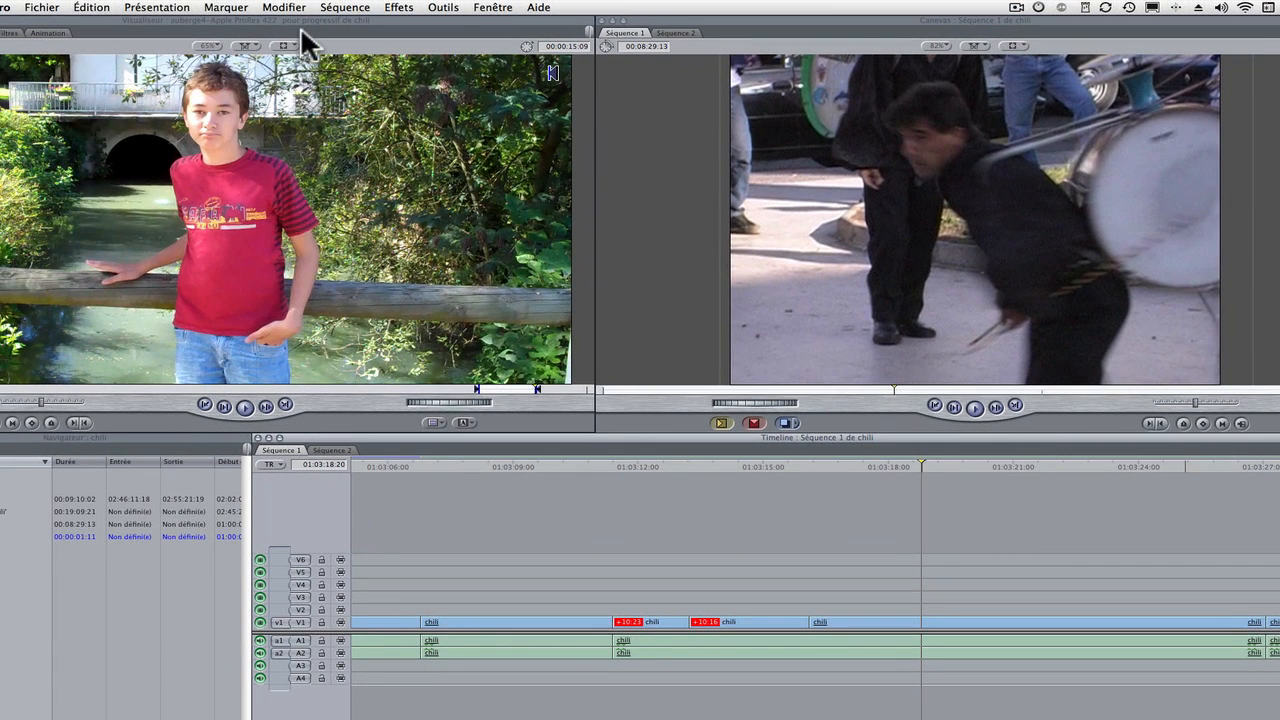
click(285, 9)
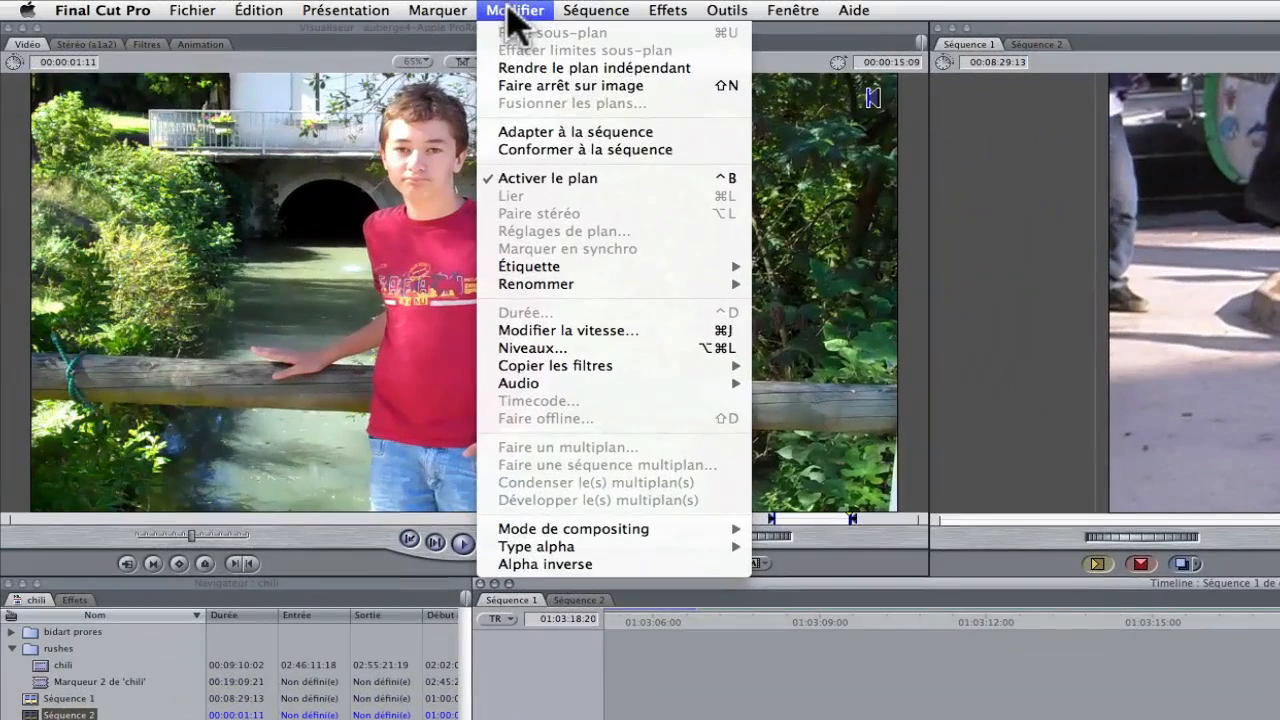
click(540, 90)
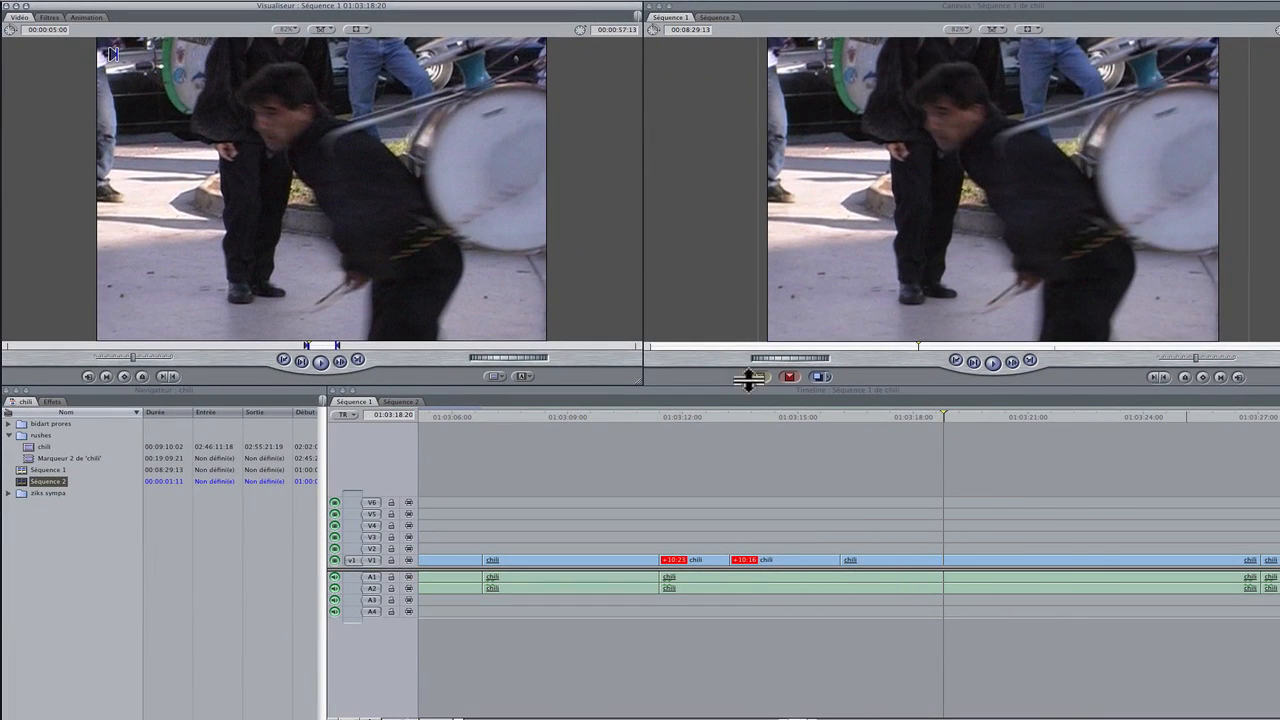
Set the freeze frame's duration to 3 seconds and insert it at the playhead in Séquence 1
click(48, 30)
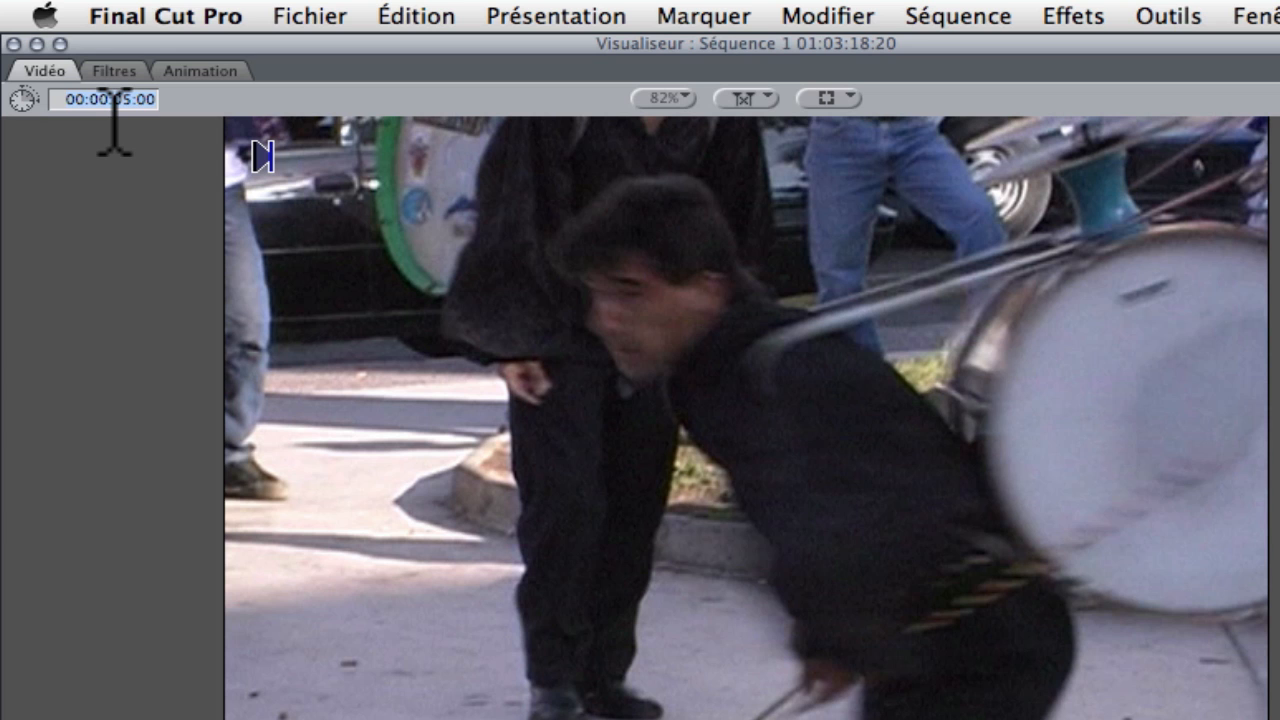
text(3)
key(Return)
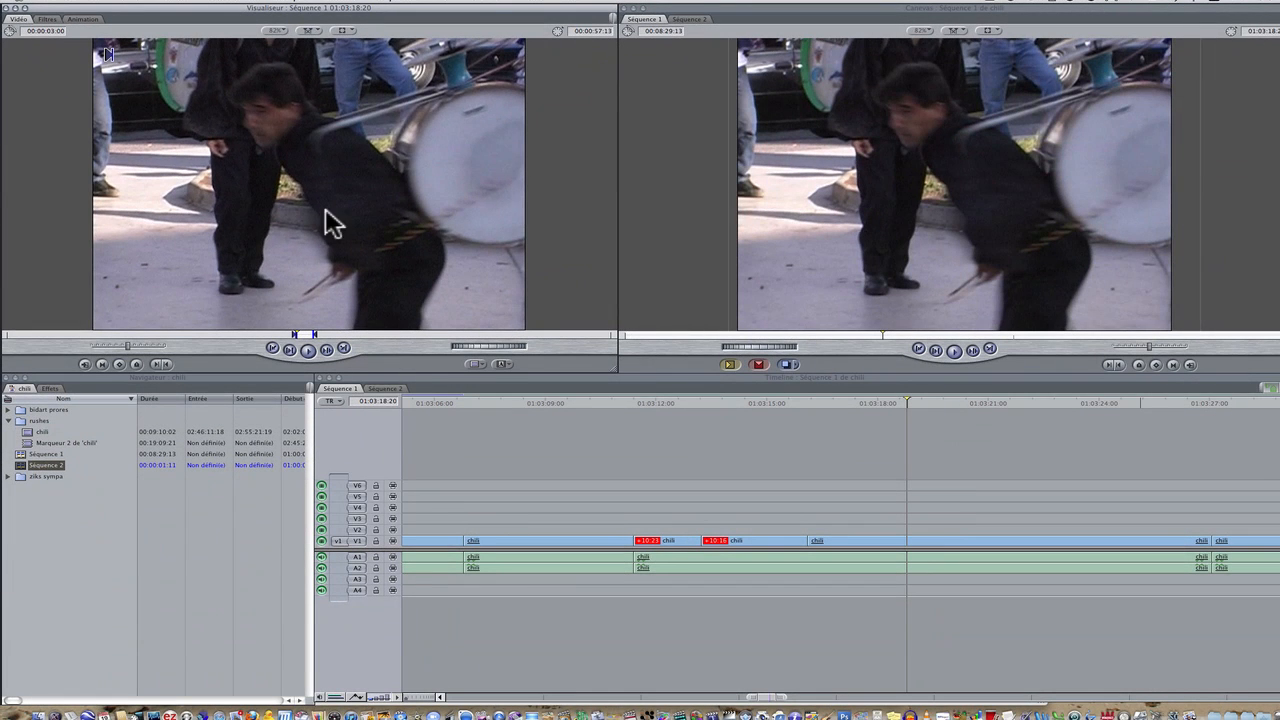
drag(329, 223, 1208, 143)
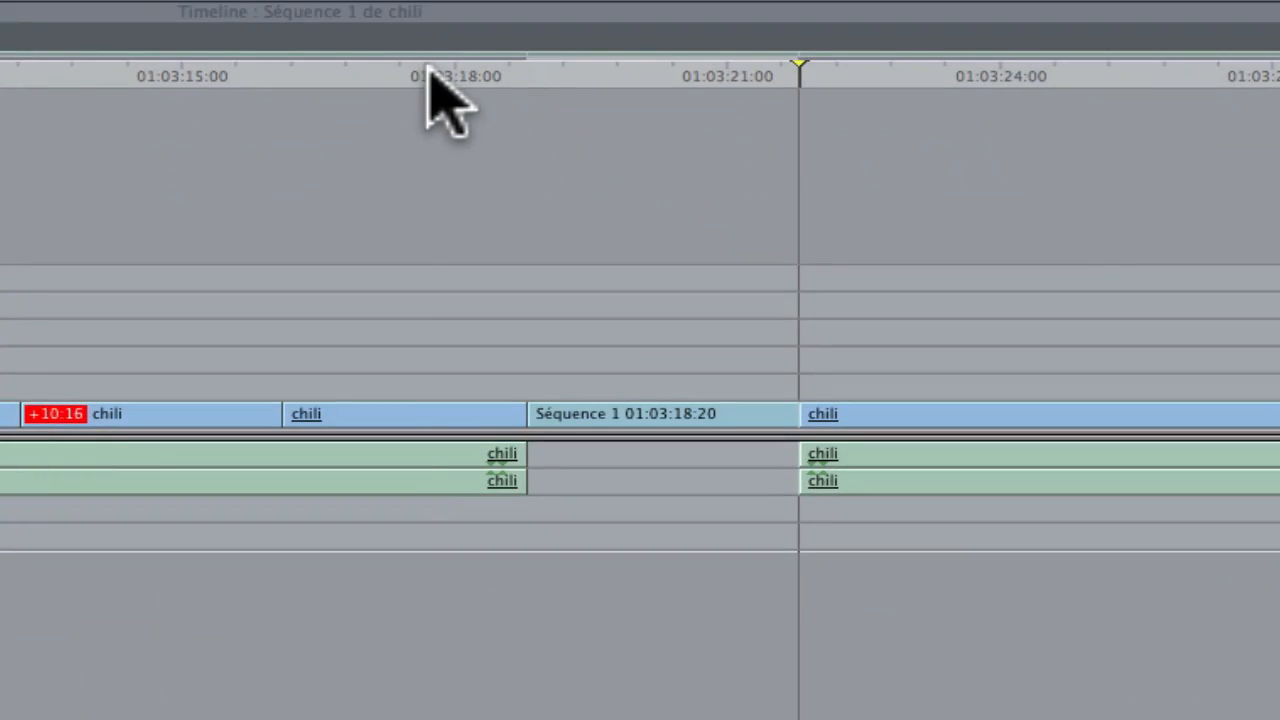
Play and scrub through the inserted freeze frame in the timeline to check the held image
click(428, 70)
key(space)
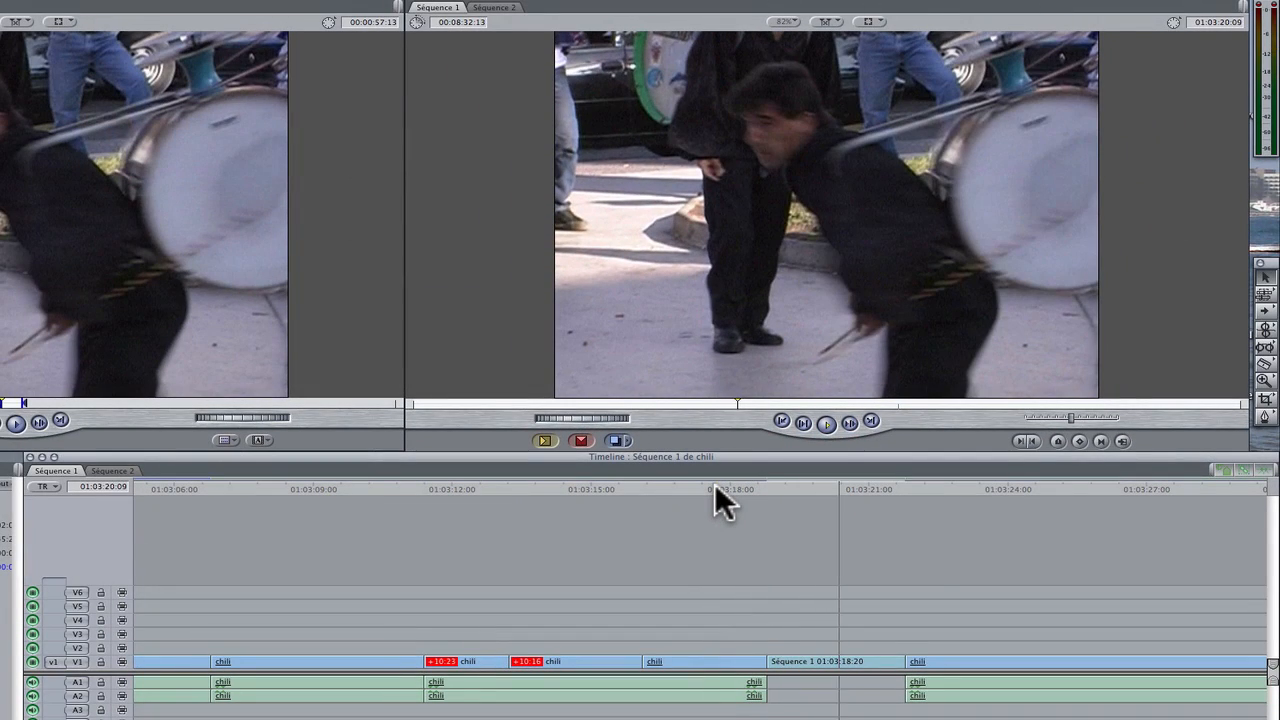
click(732, 485)
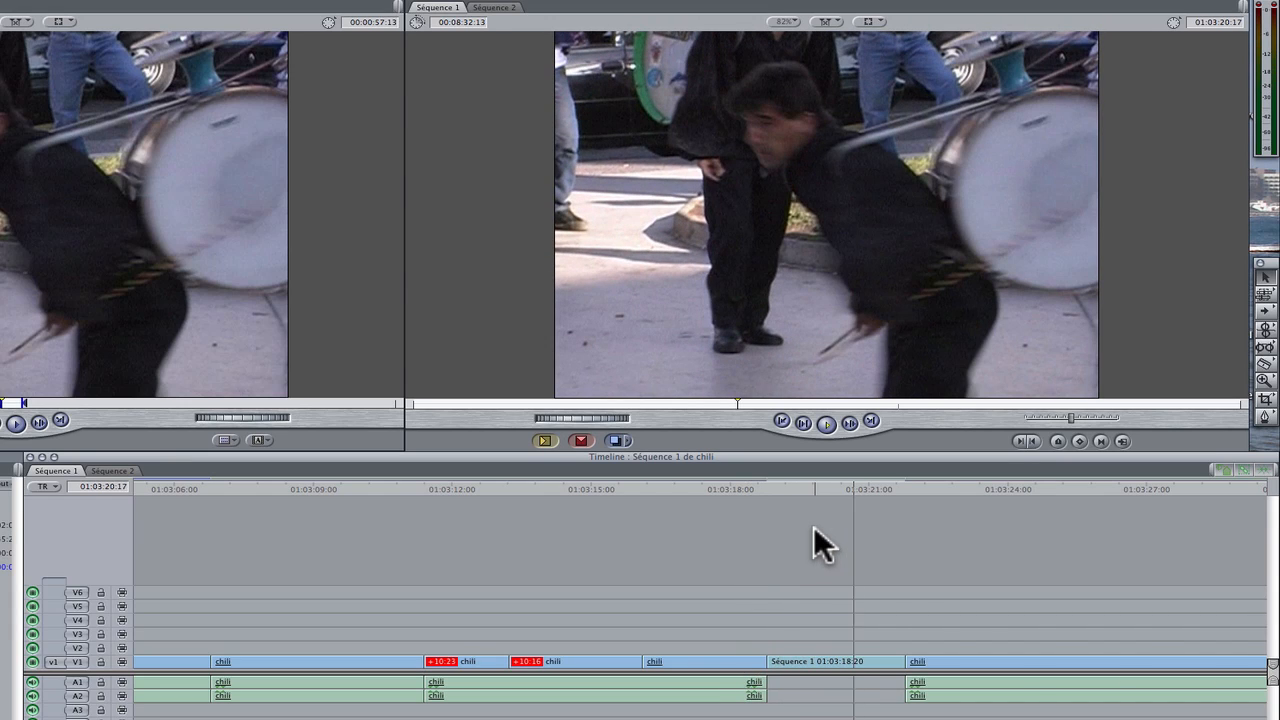
click(771, 488)
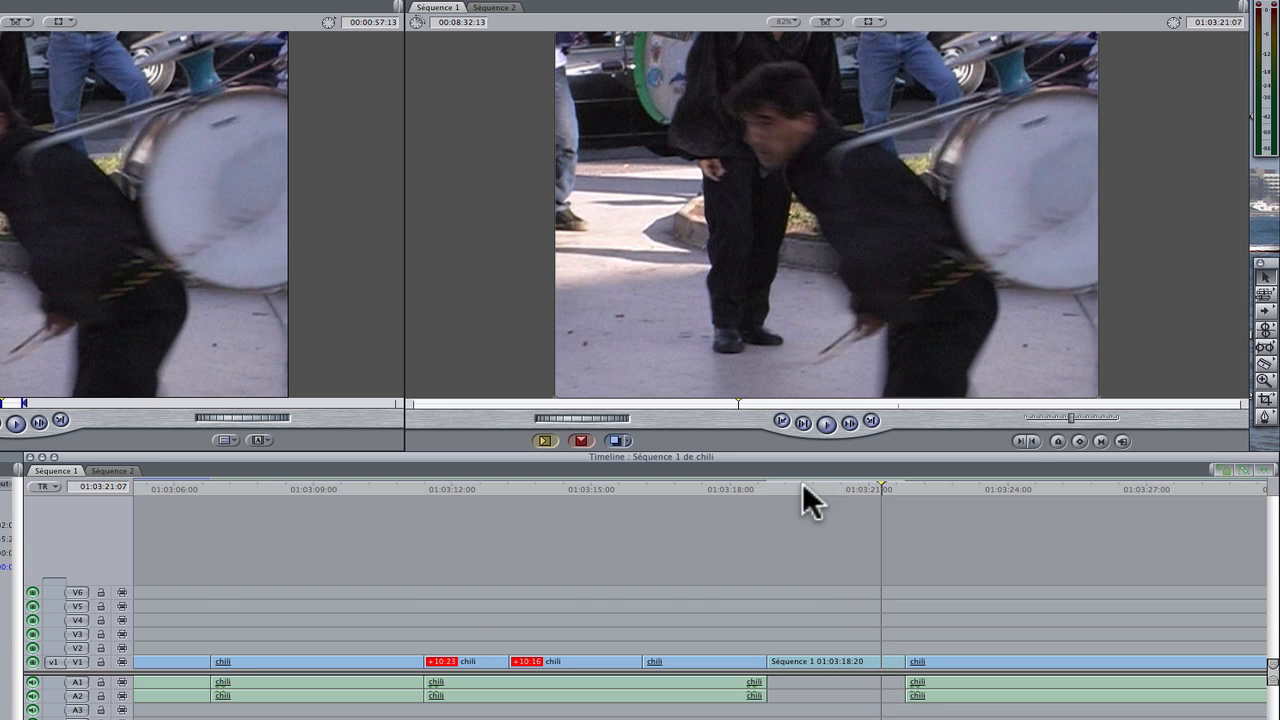
drag(802, 482, 825, 525)
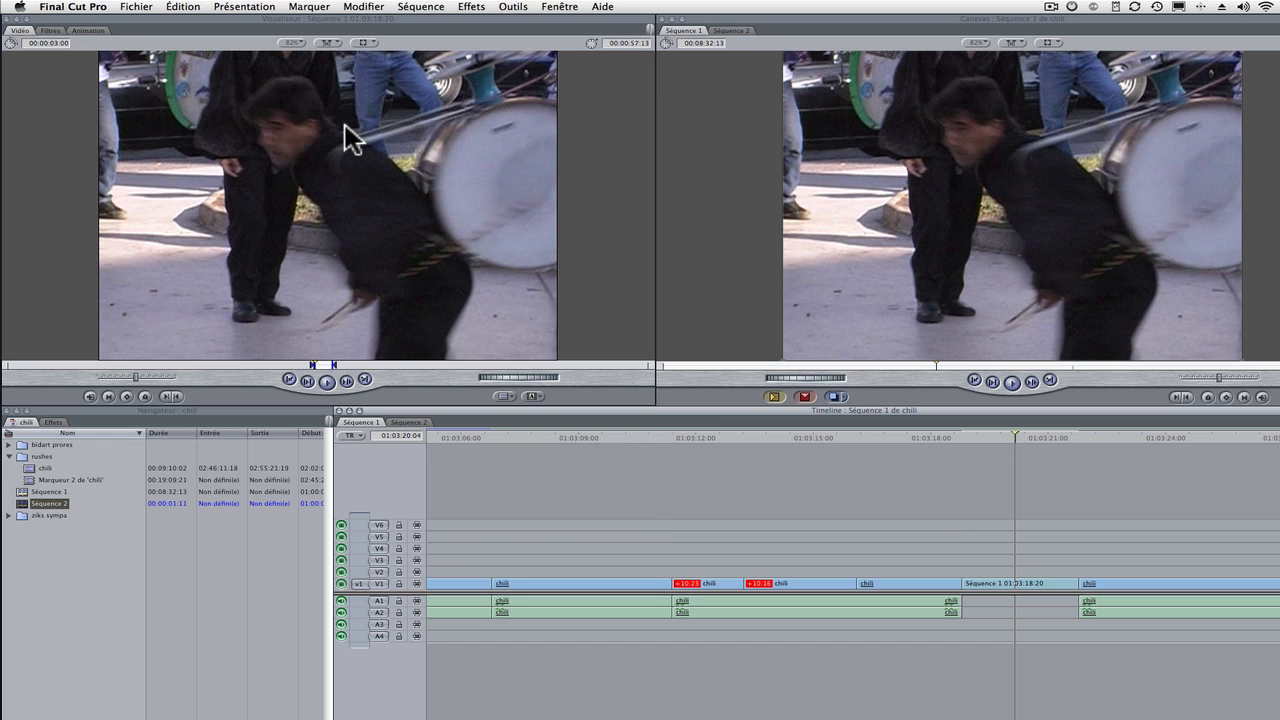
Store the freeze frame from the viewer as a clip in the project browser
drag(333, 247, 60, 563)
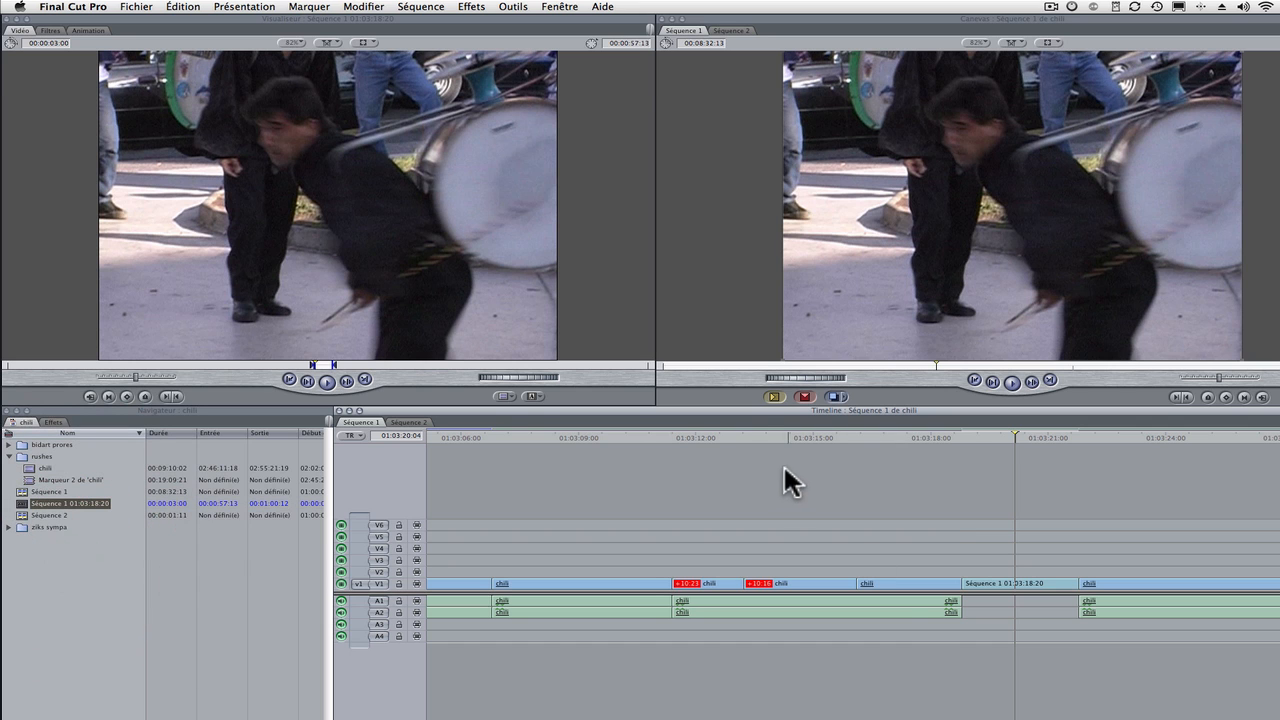
Compare the chili clip and the freeze frame by loading each from the timeline, and load the stored freeze frame from the browser
drag(762, 431, 585, 438)
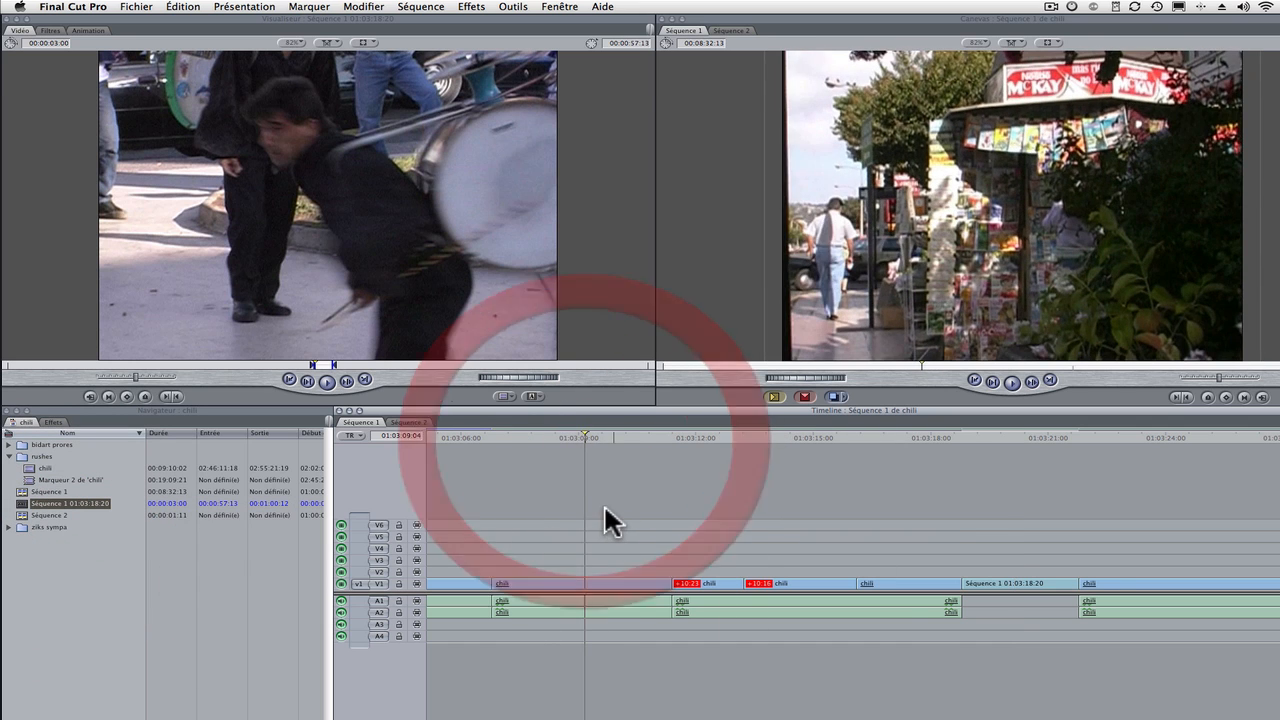
key(space)
click(614, 592)
double_click(614, 592)
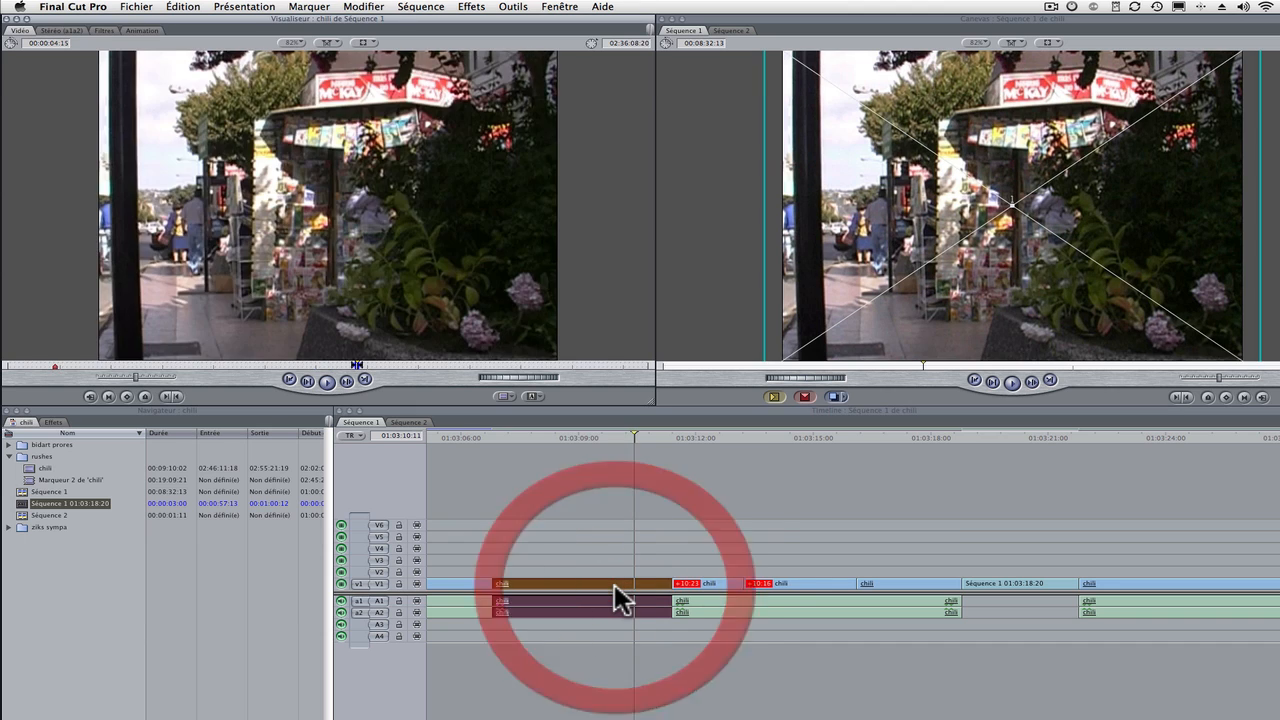
click(112, 600)
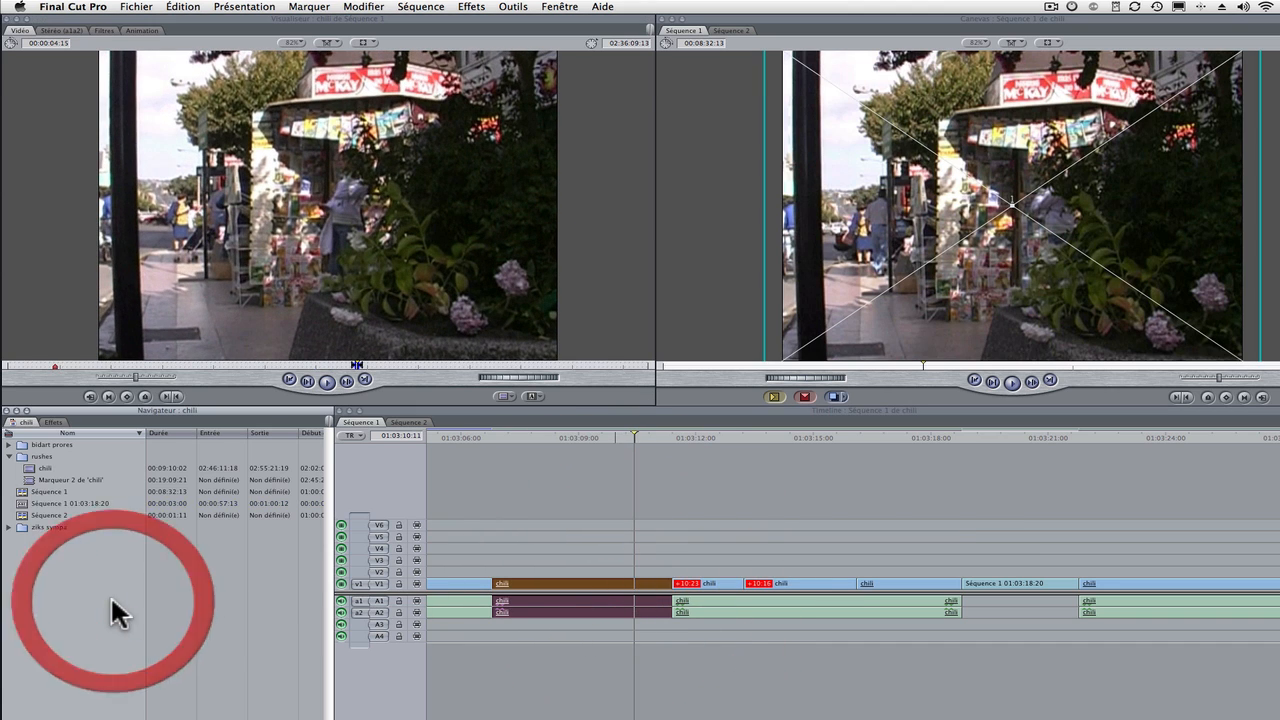
click(1017, 432)
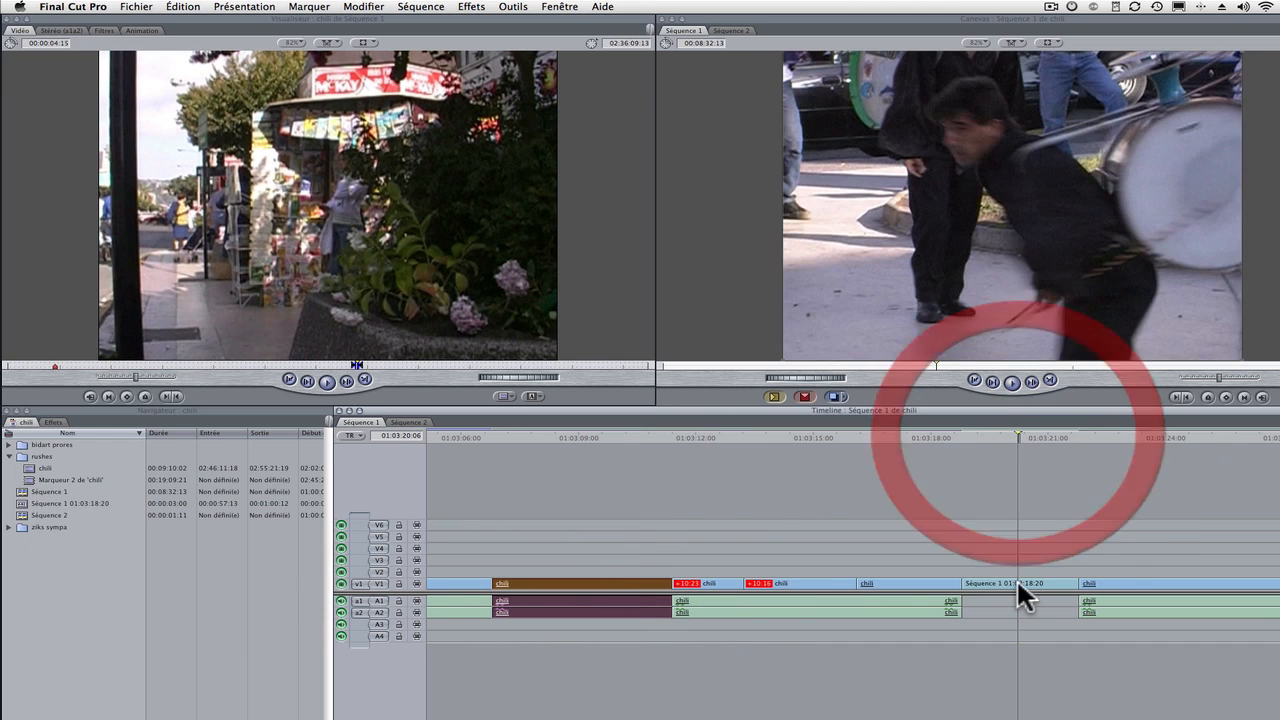
alt+double_click(1011, 582)
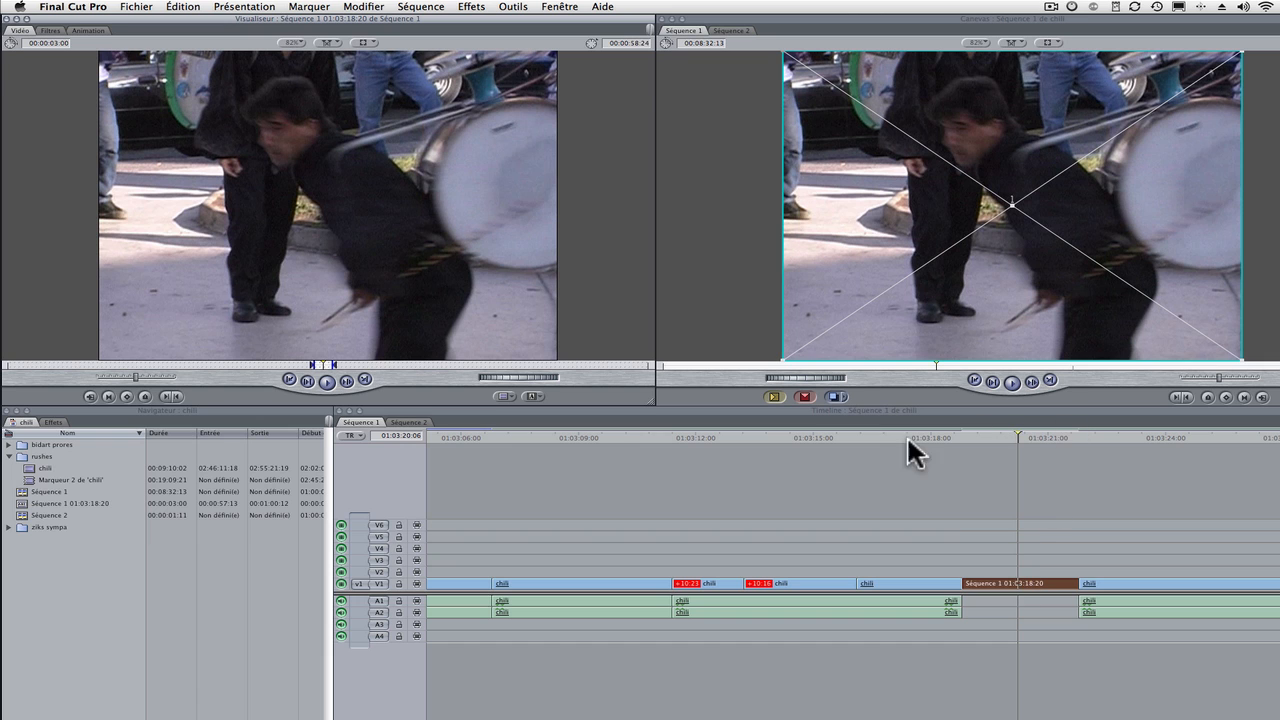
click(30, 553)
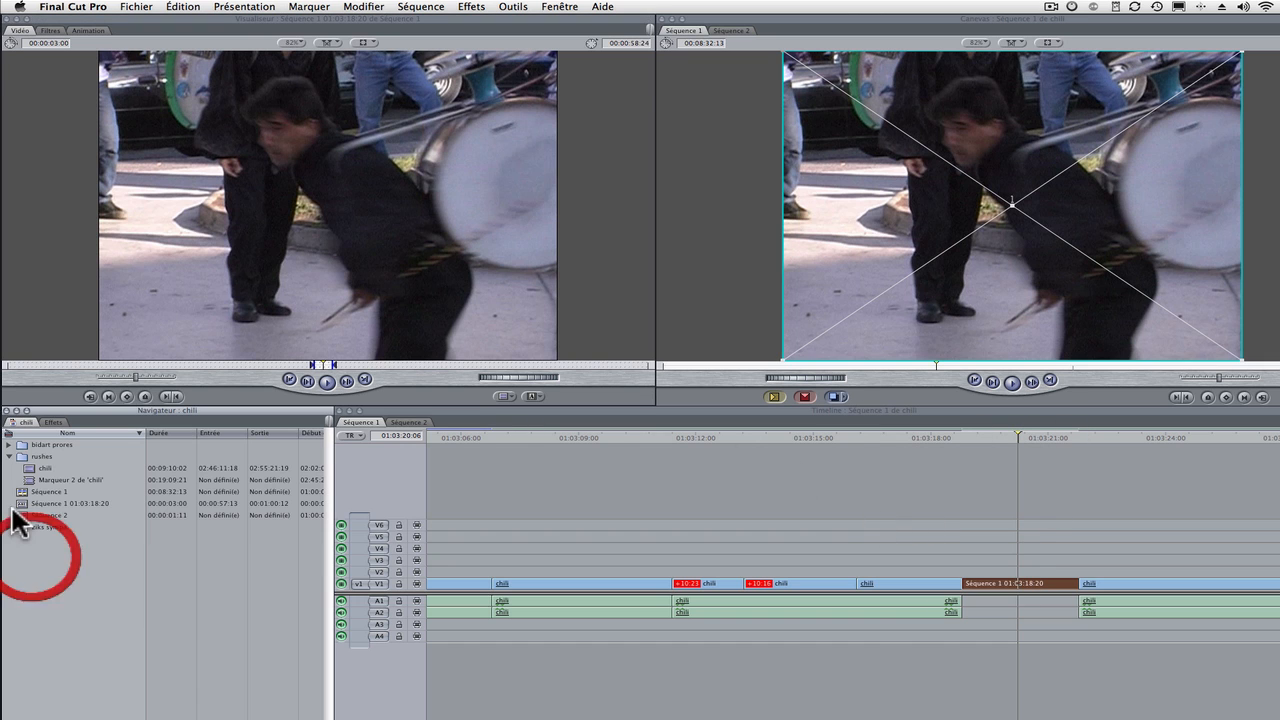
double_click(577, 574)
click(548, 437)
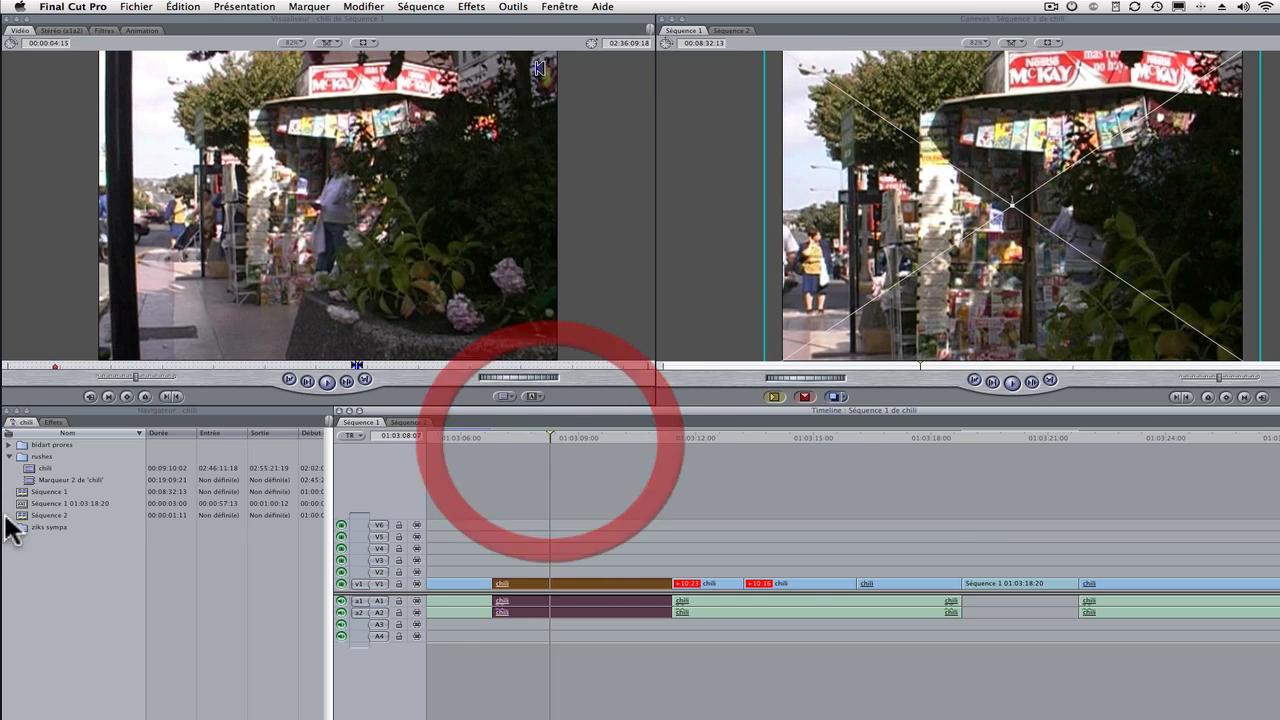
double_click(24, 503)
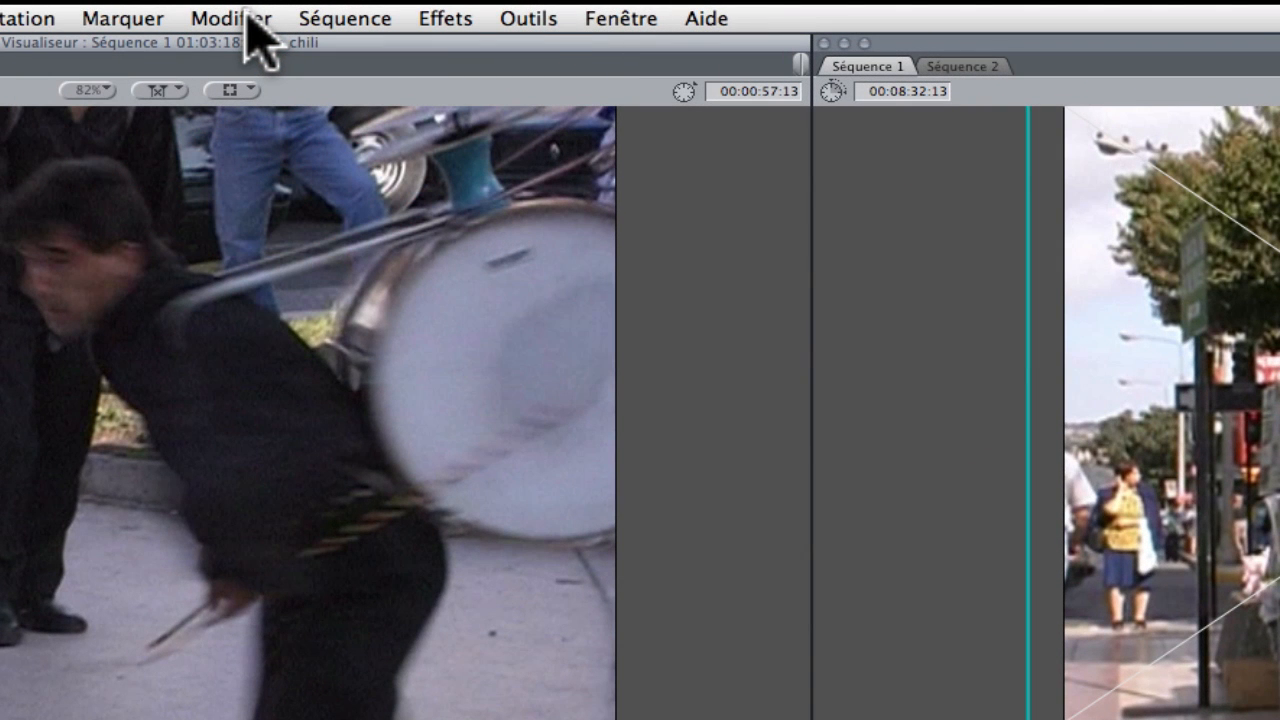
click(247, 17)
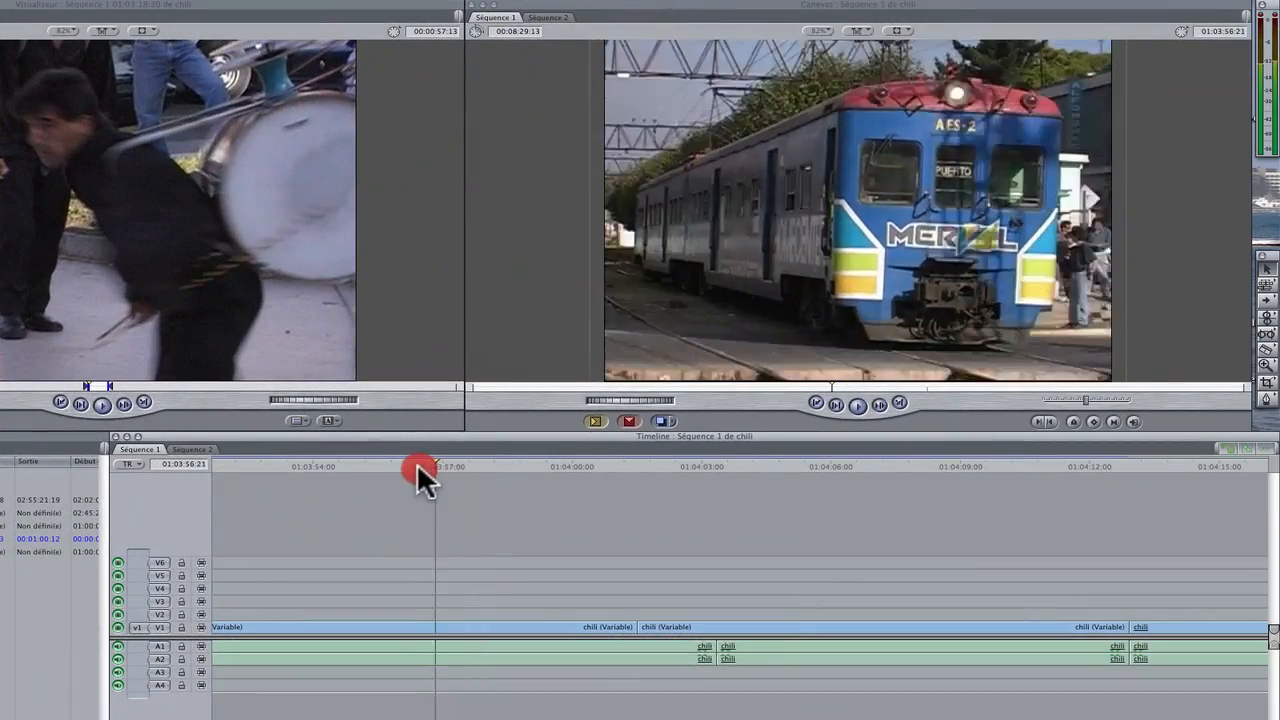
Move the playhead to the train frame at 01:04:06:21 and start an export via QuickTime conversion
drag(417, 463, 753, 486)
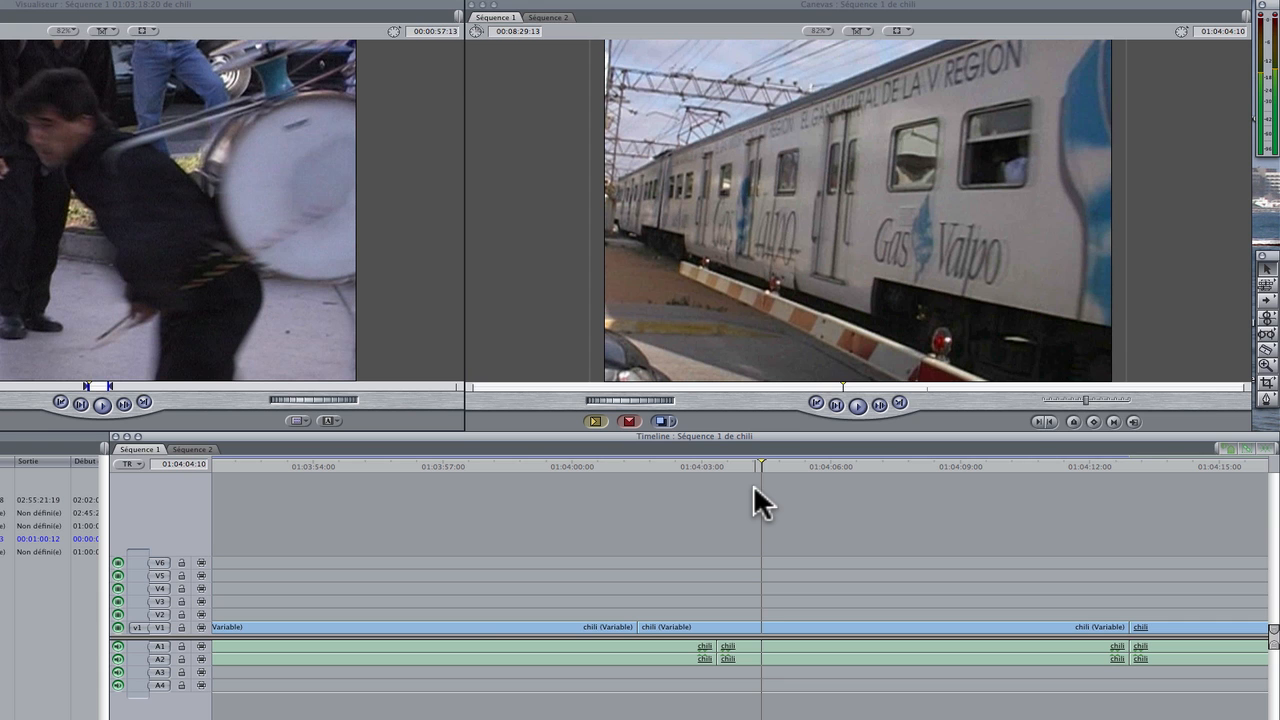
drag(761, 460, 847, 465)
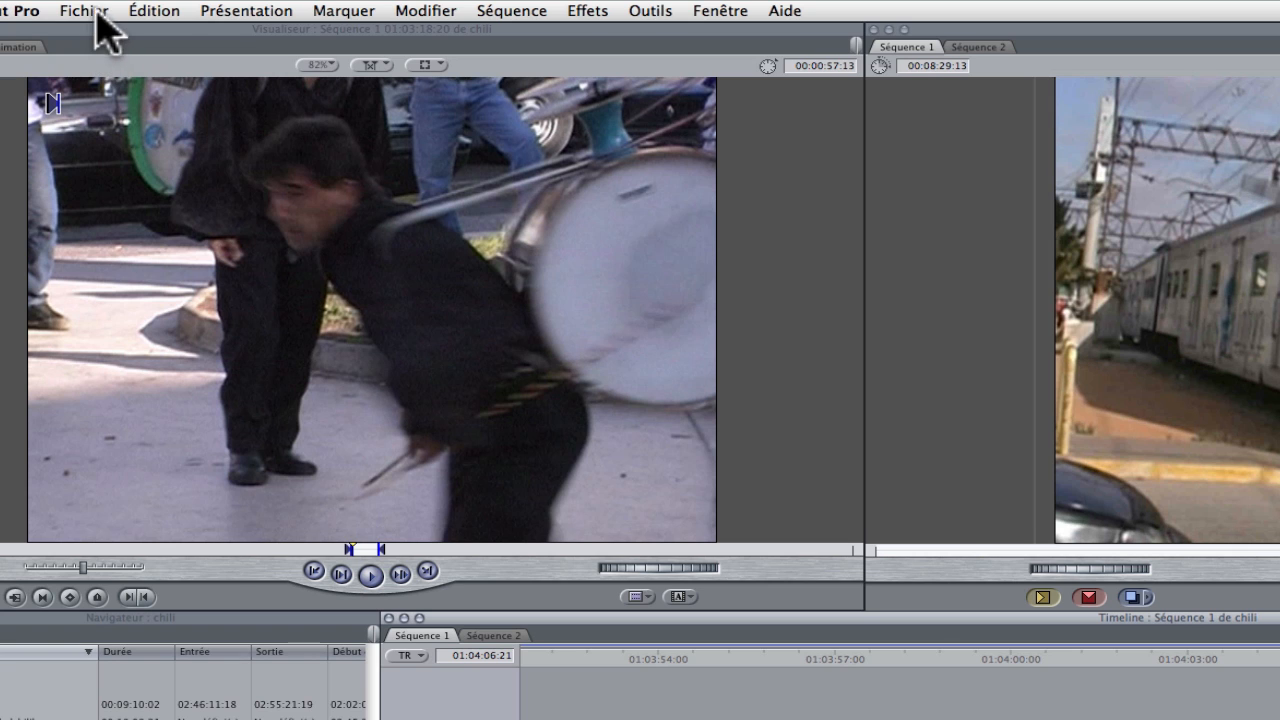
click(97, 11)
click(97, 12)
mouse_move(140, 350)
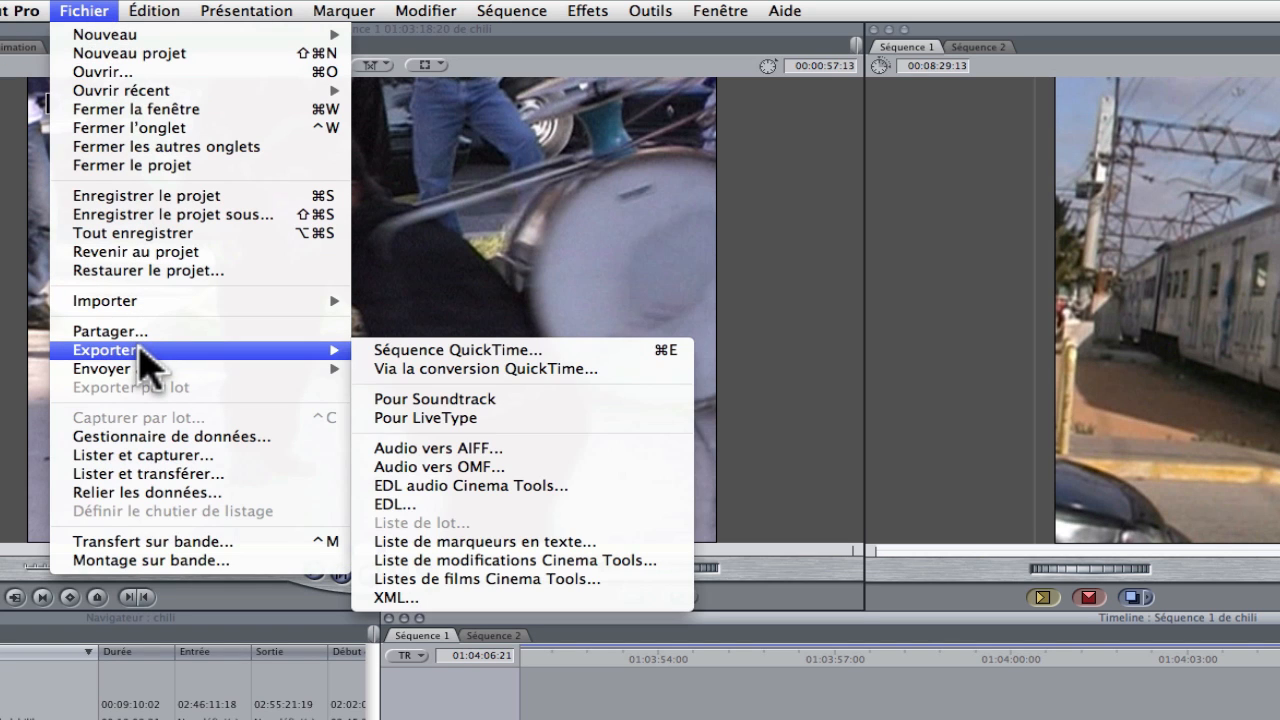
click(431, 366)
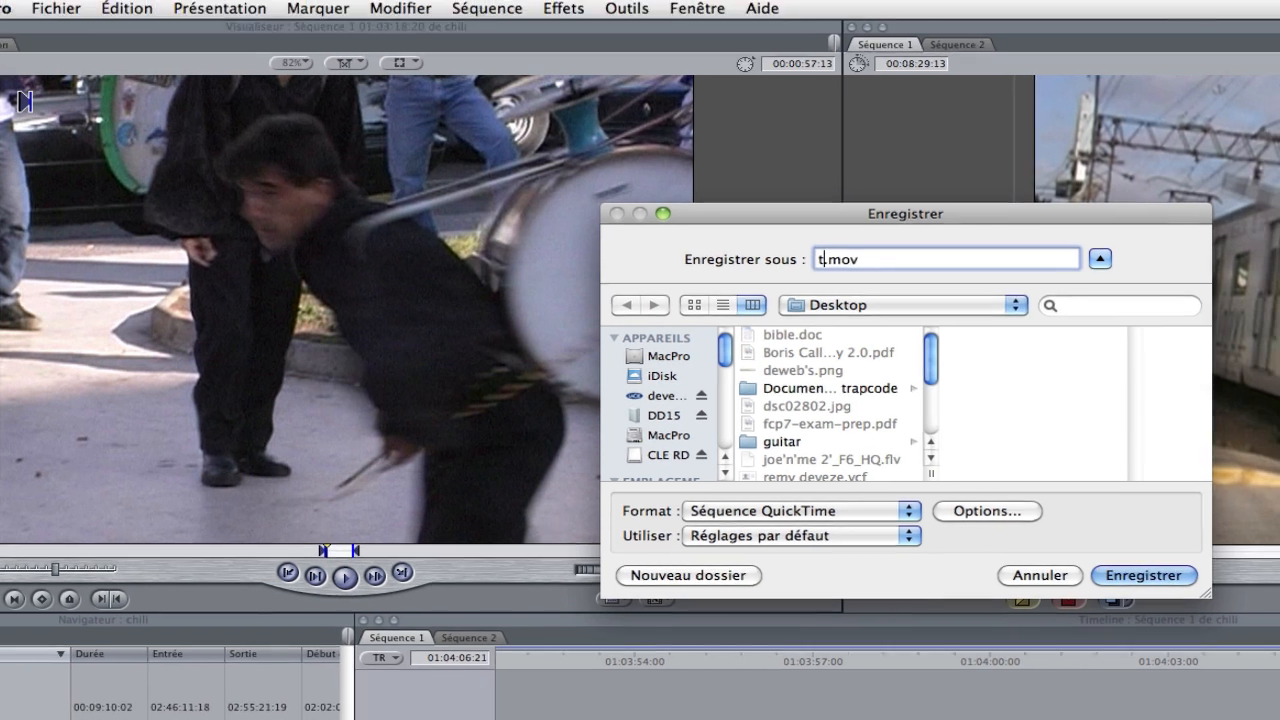
Name the export file train and set its format to Image fixe
text(train)
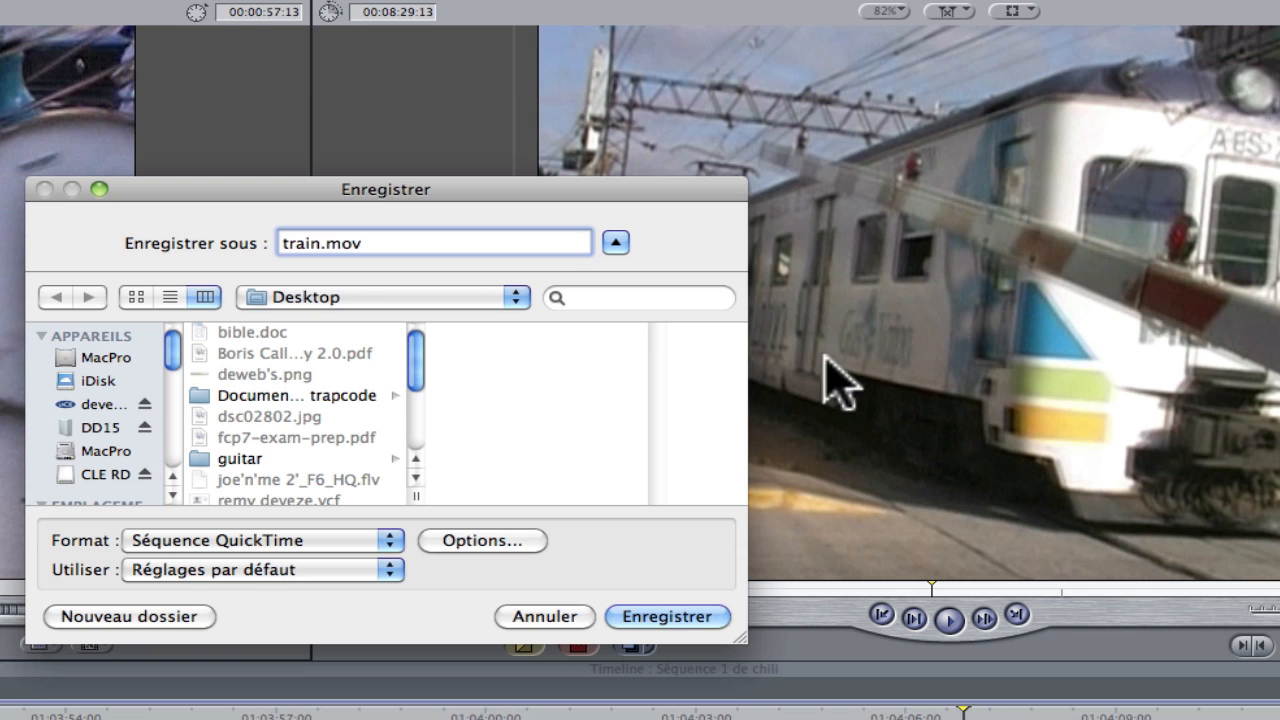
click(388, 540)
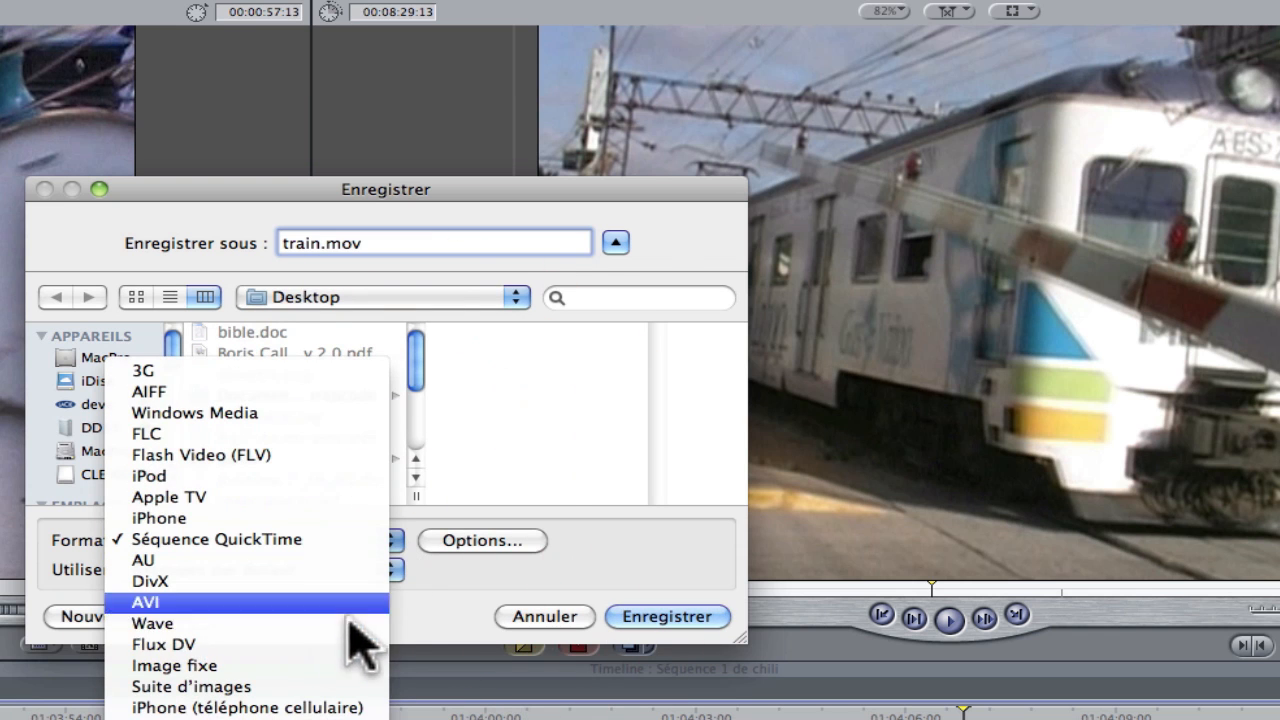
click(320, 665)
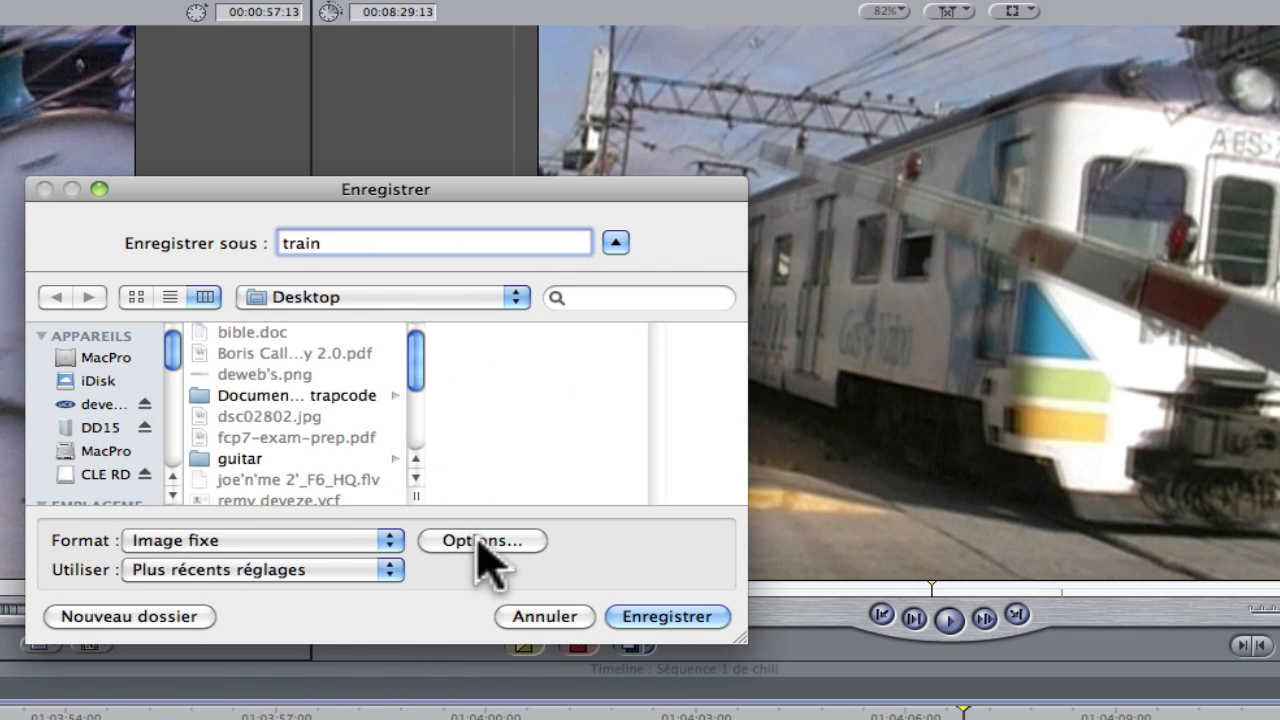
Examine the still image format choices, accept the export options and save the image to the Desktop
click(481, 541)
click(491, 237)
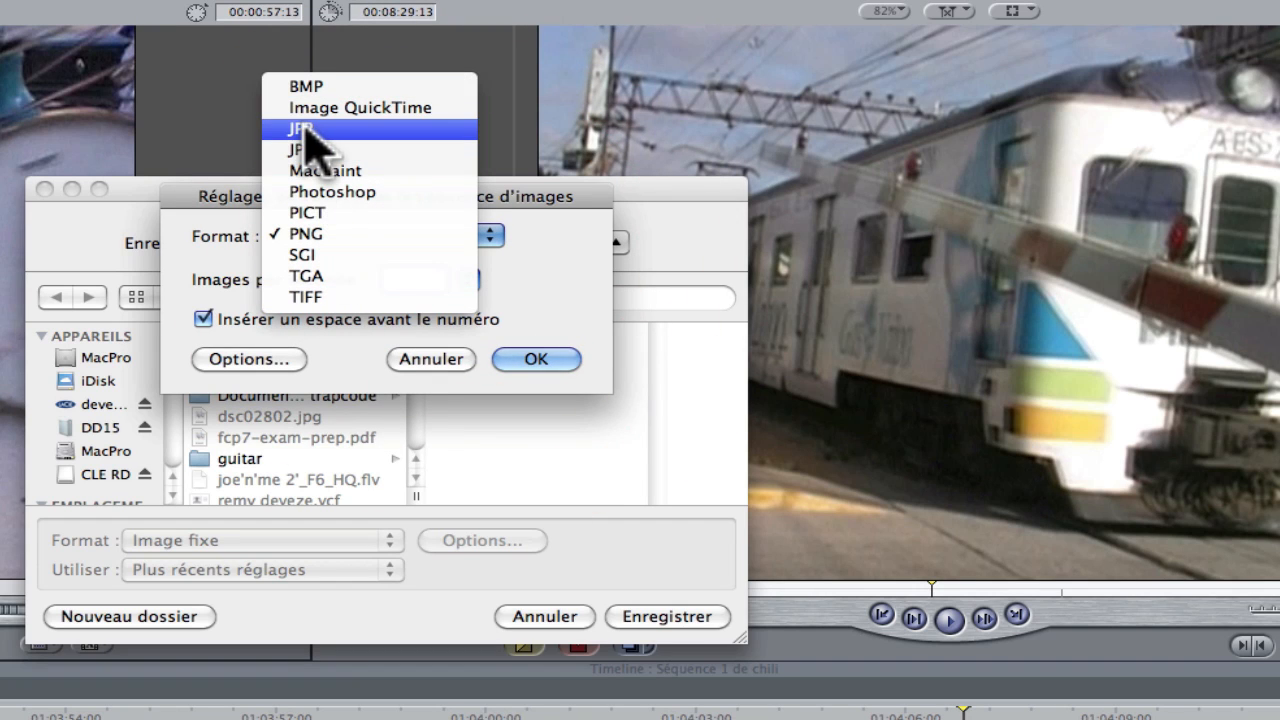
click(543, 354)
click(521, 358)
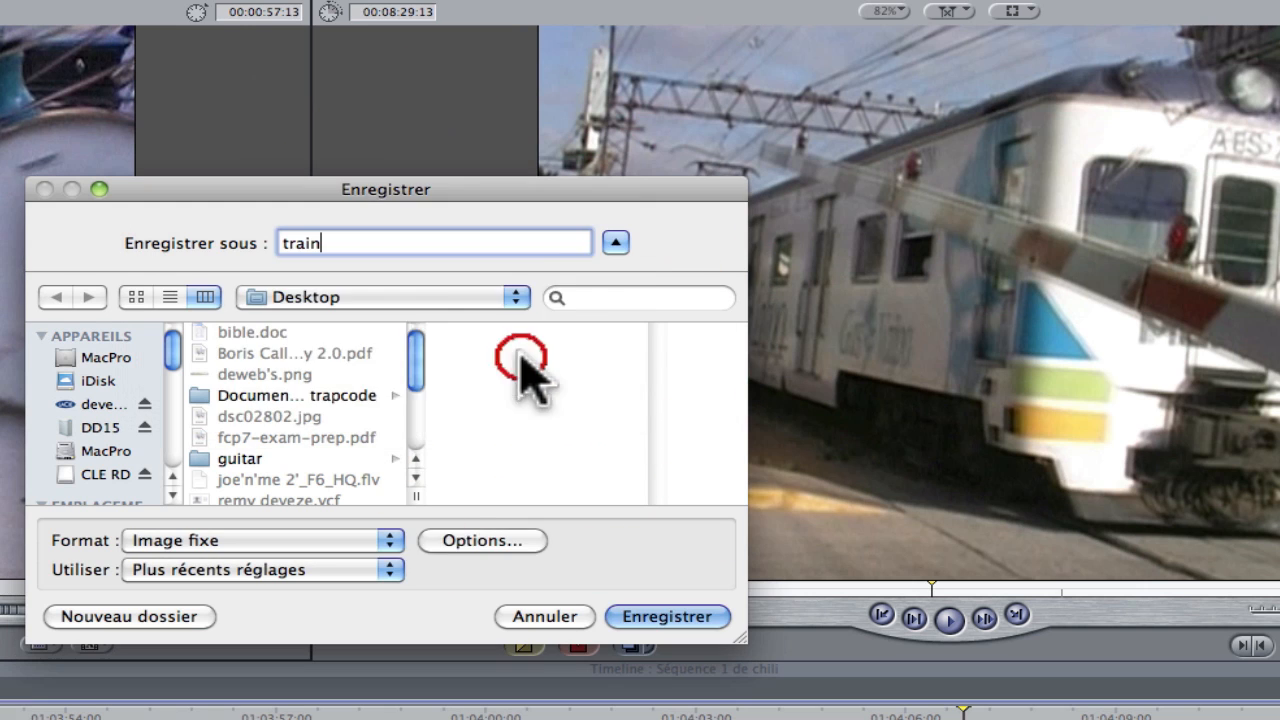
click(652, 617)
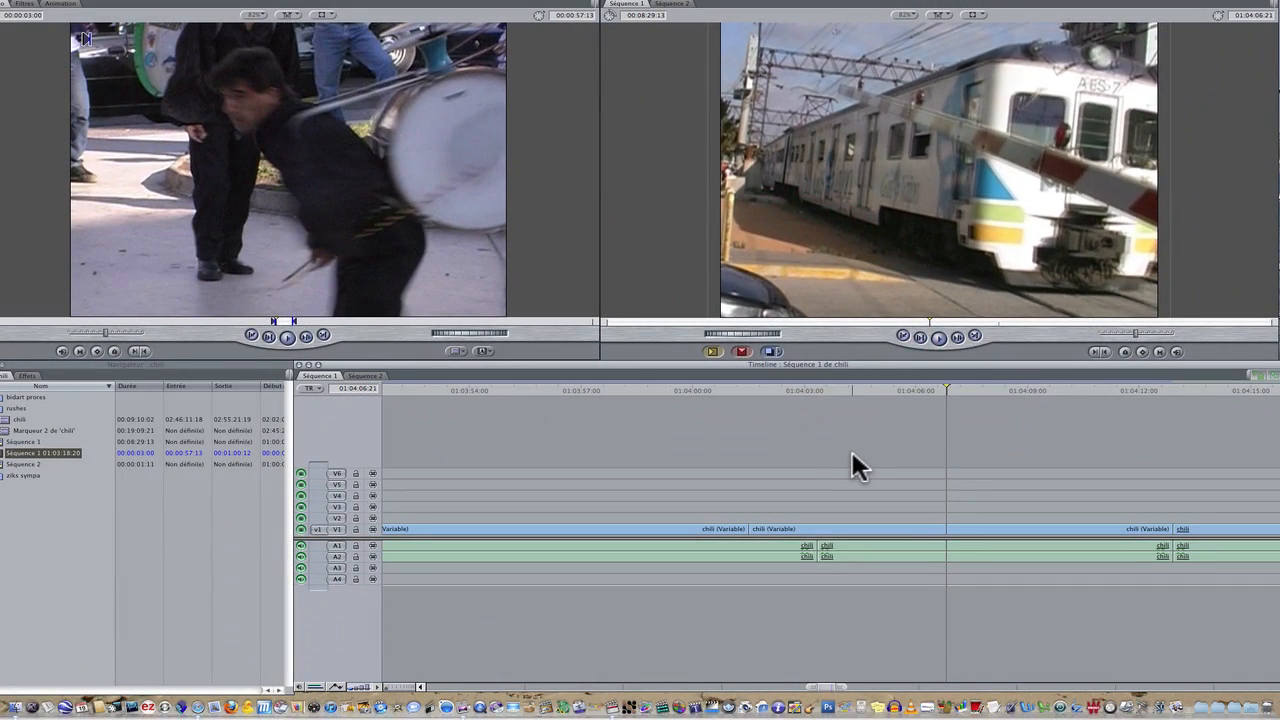
Hide Final Cut Pro and open the exported train image from the desktop in Photoshop
click(851, 466)
key(super+h)
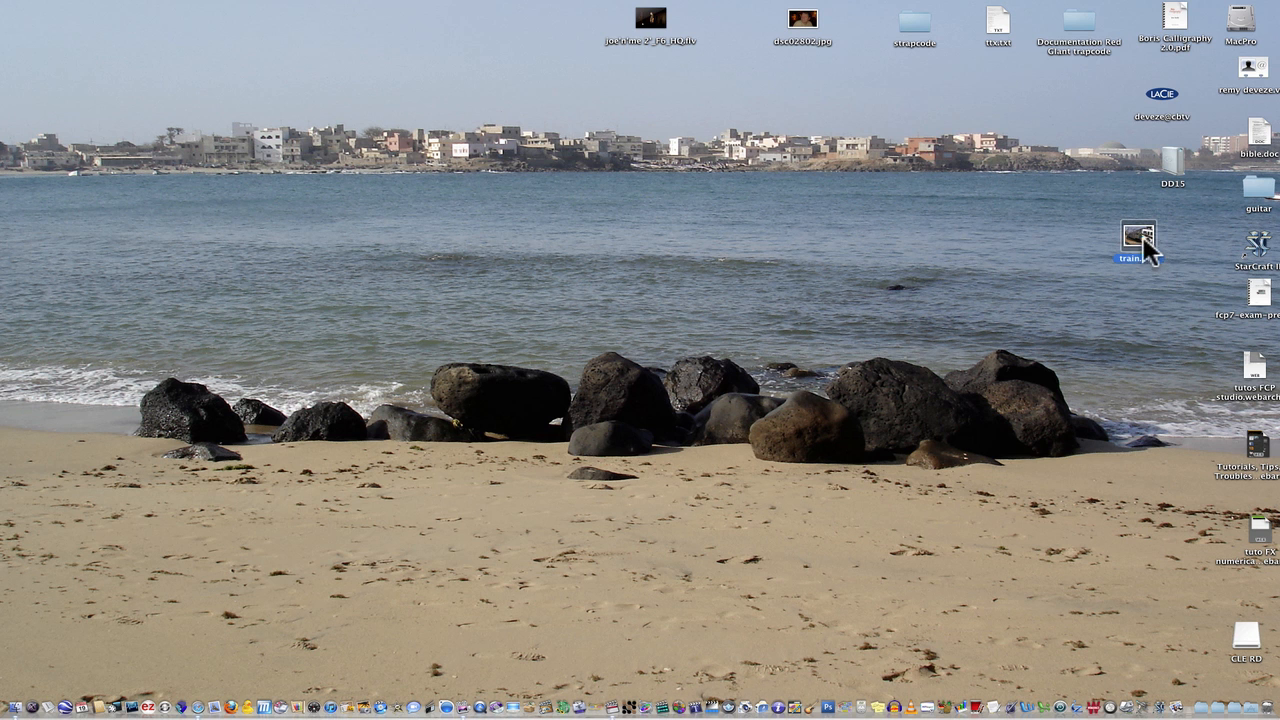
drag(1140, 245, 828, 707)
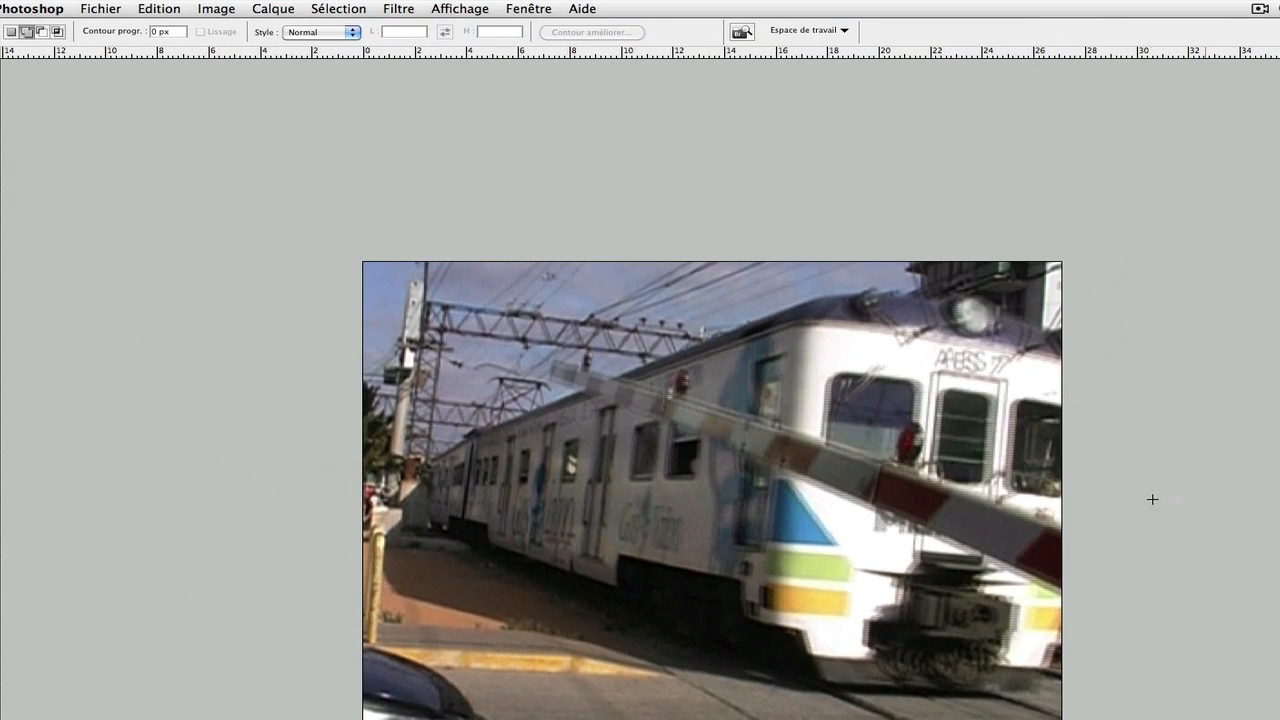
Try deinterlacing the train image by removing the even lines (Lignes paires) with Interpolation, and undo the filter
click(400, 10)
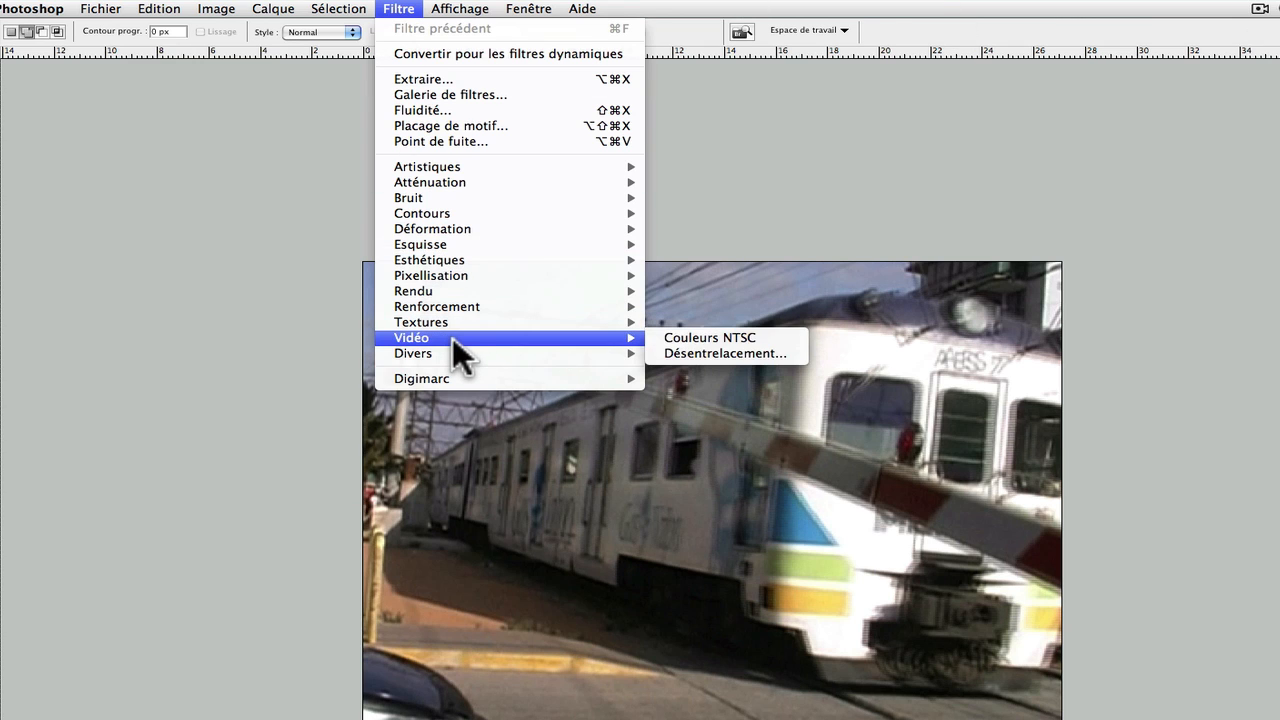
click(739, 351)
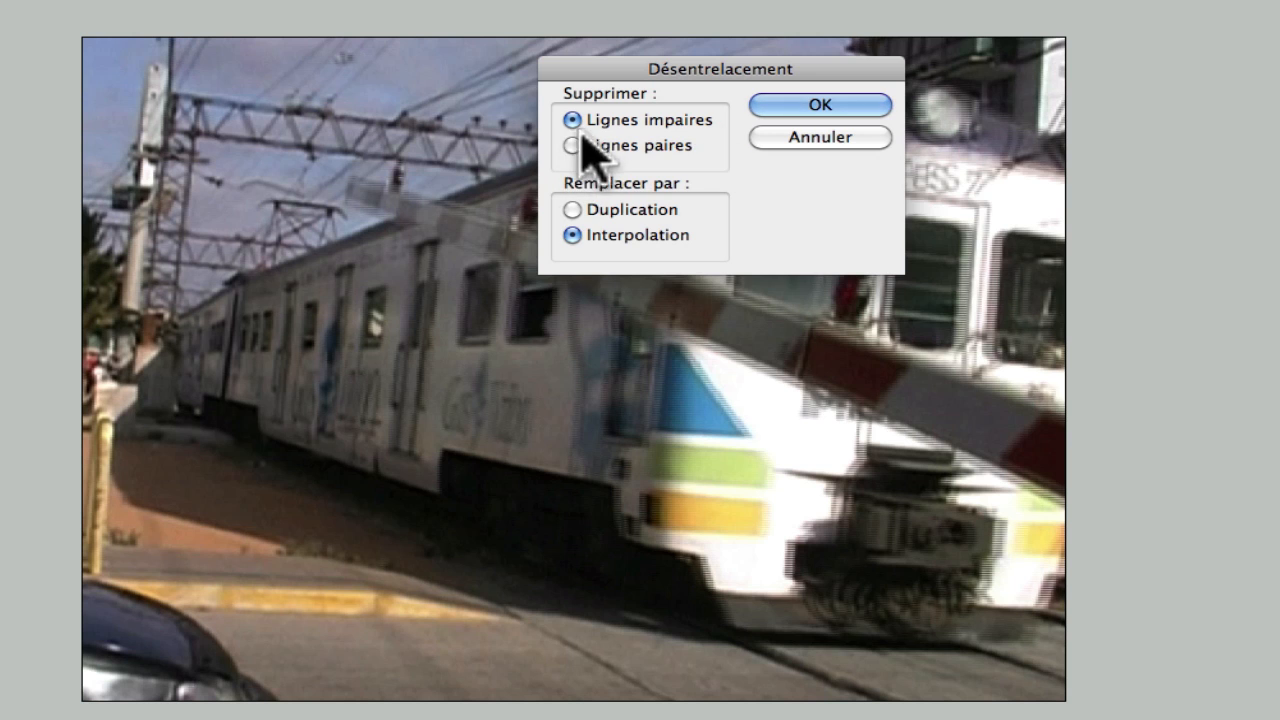
click(572, 145)
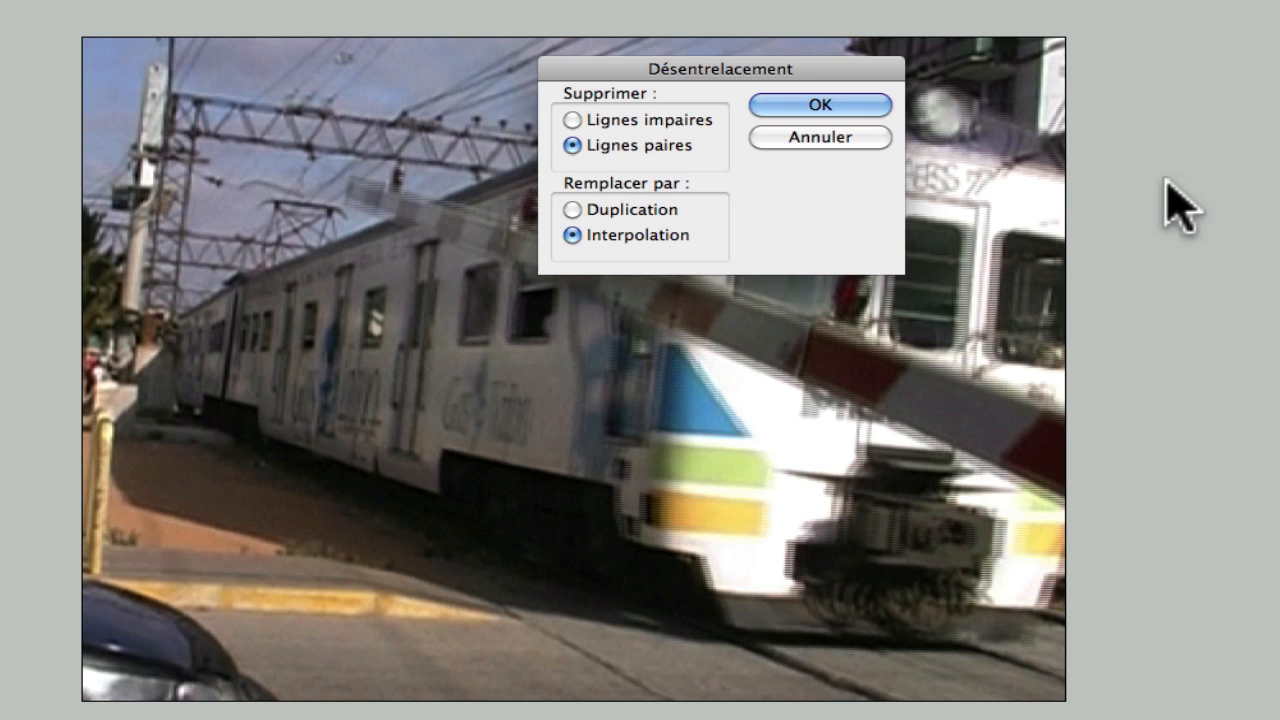
click(857, 106)
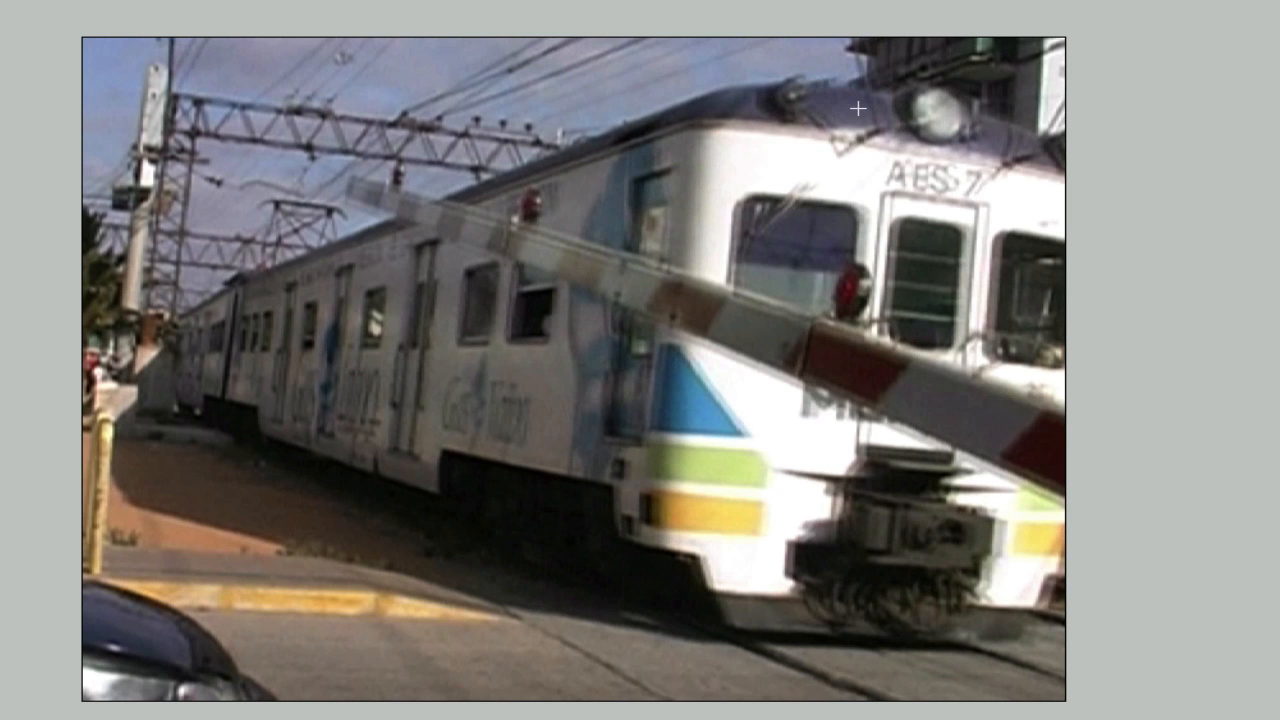
click(858, 108)
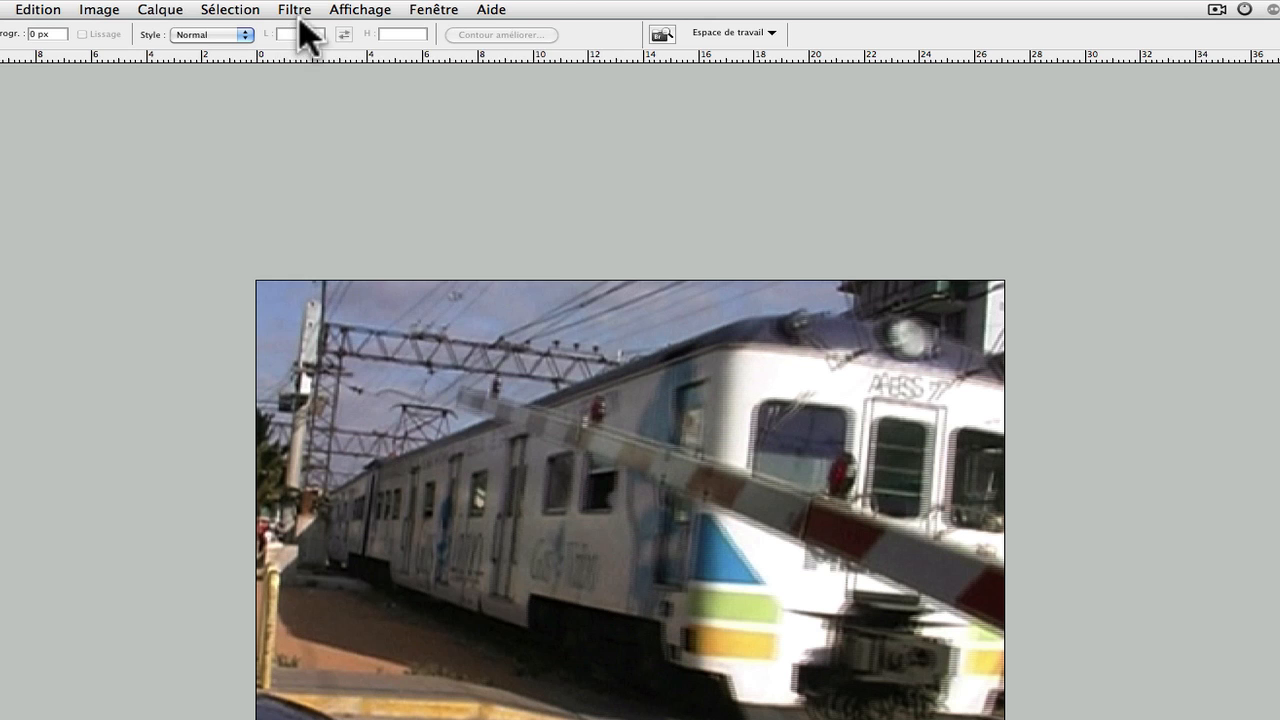
Deinterlace the train image by removing the odd lines (Lignes impaires) and replacing them by Interpolation
click(295, 10)
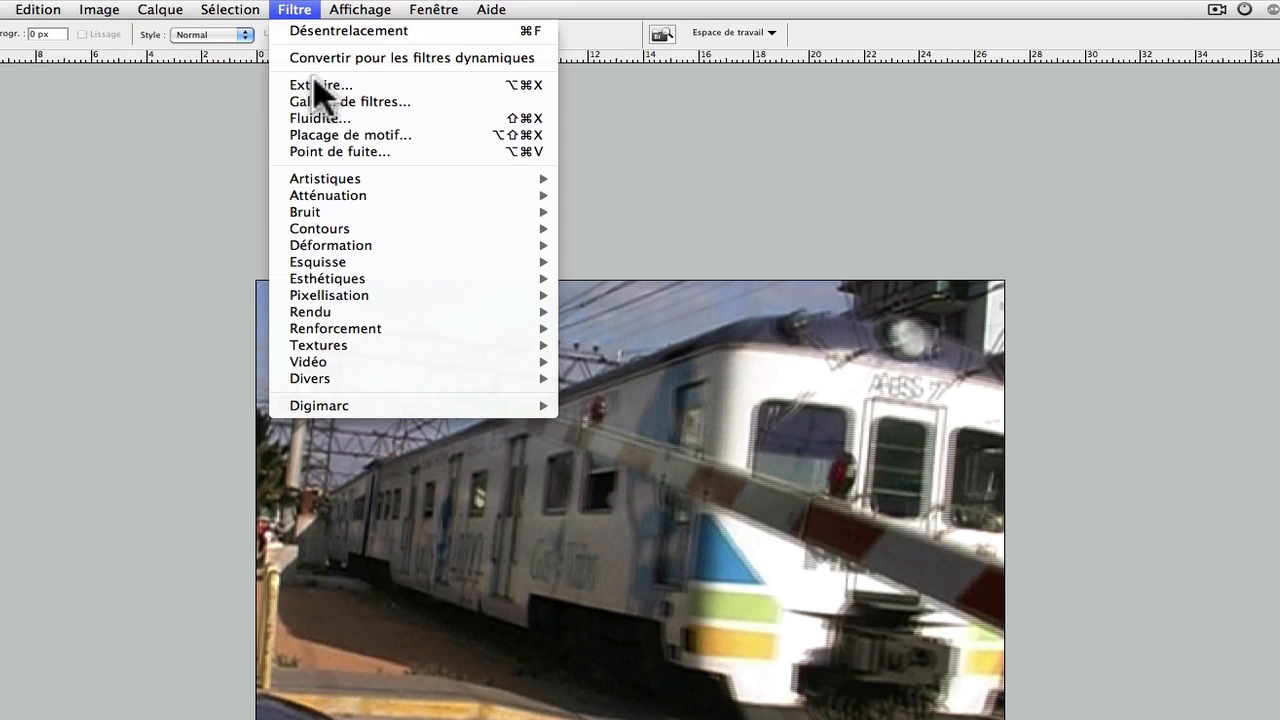
mouse_move(362, 362)
click(662, 378)
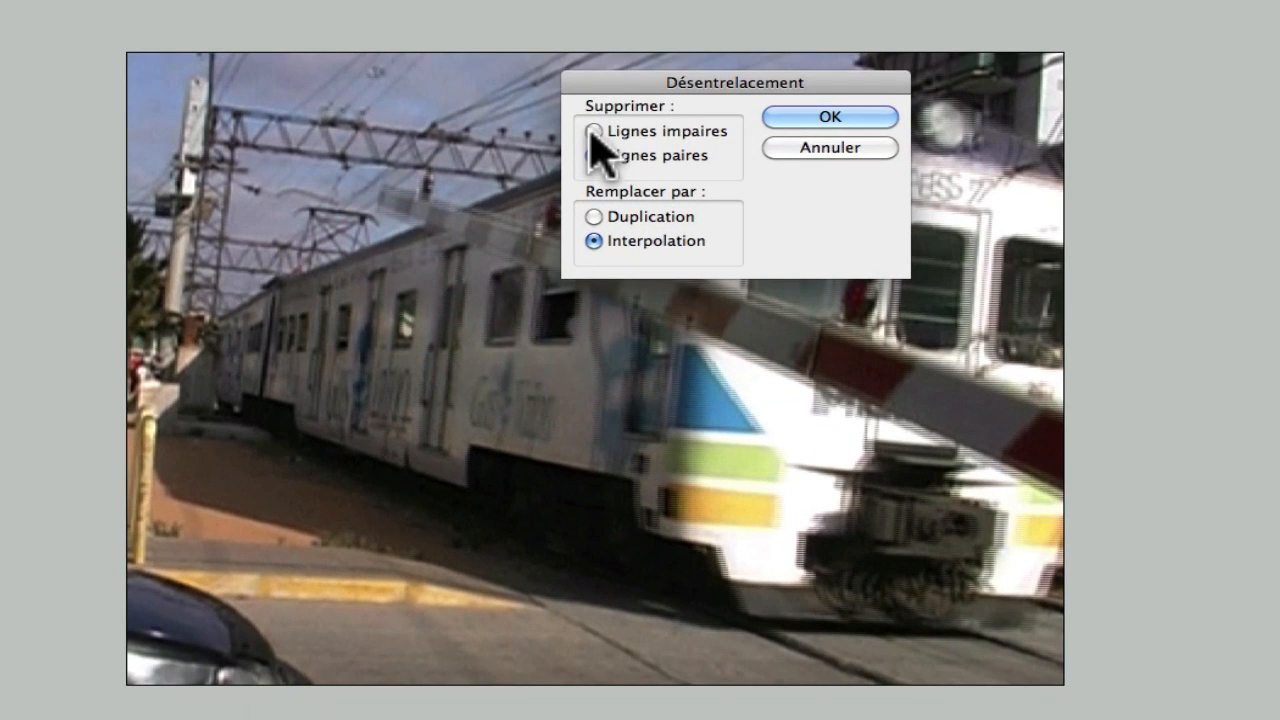
click(594, 133)
click(878, 116)
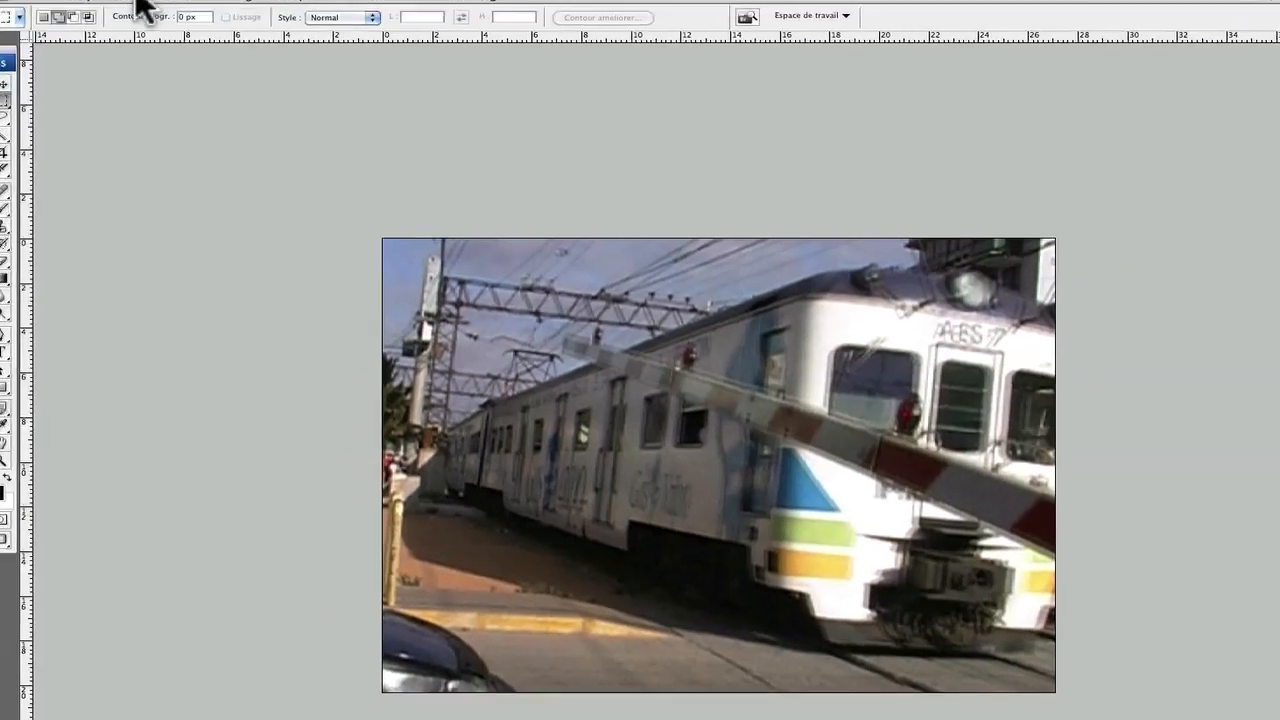
Resize the train image to a width of 720 pixels with proportions unconstrained
click(147, 9)
mouse_move(196, 9)
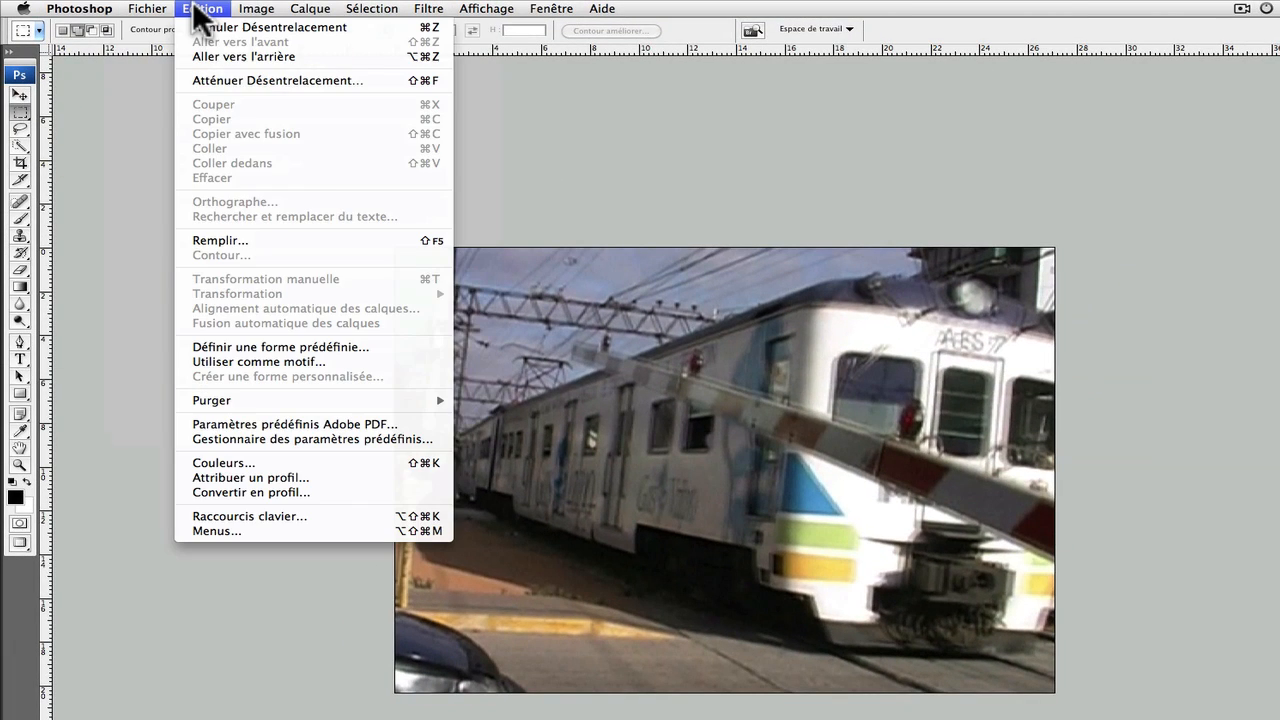
mouse_move(256, 8)
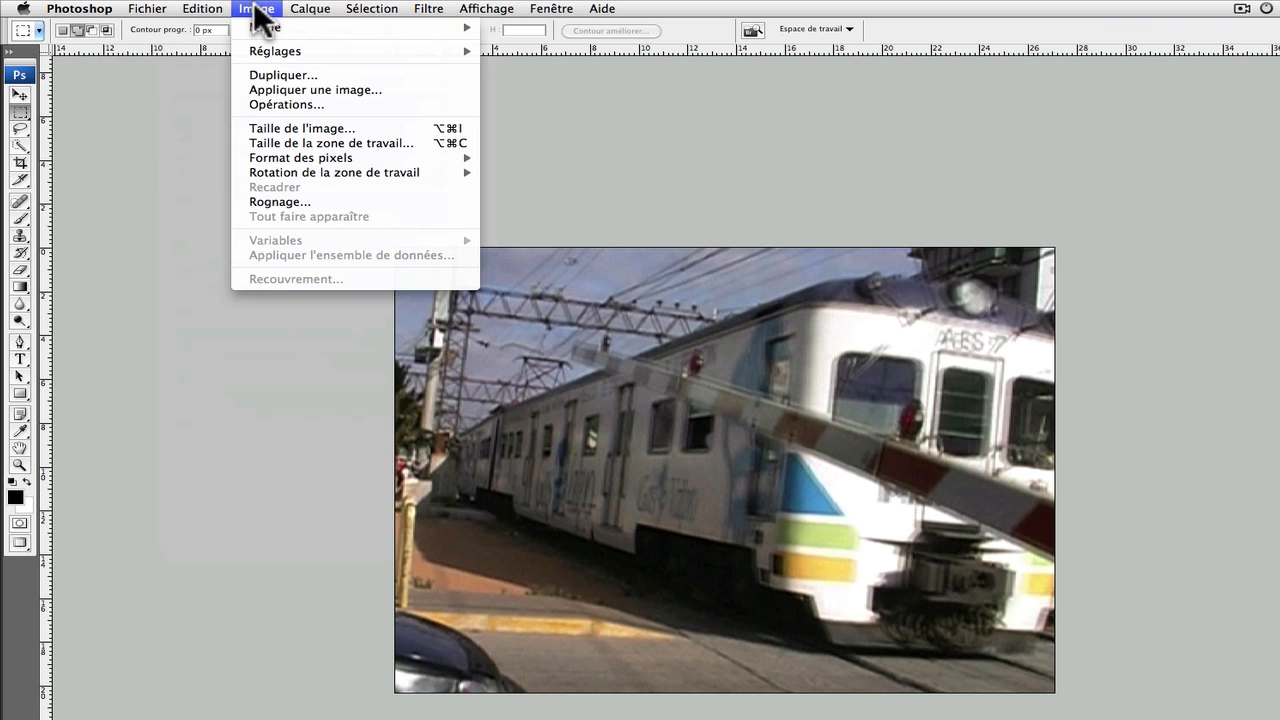
click(293, 123)
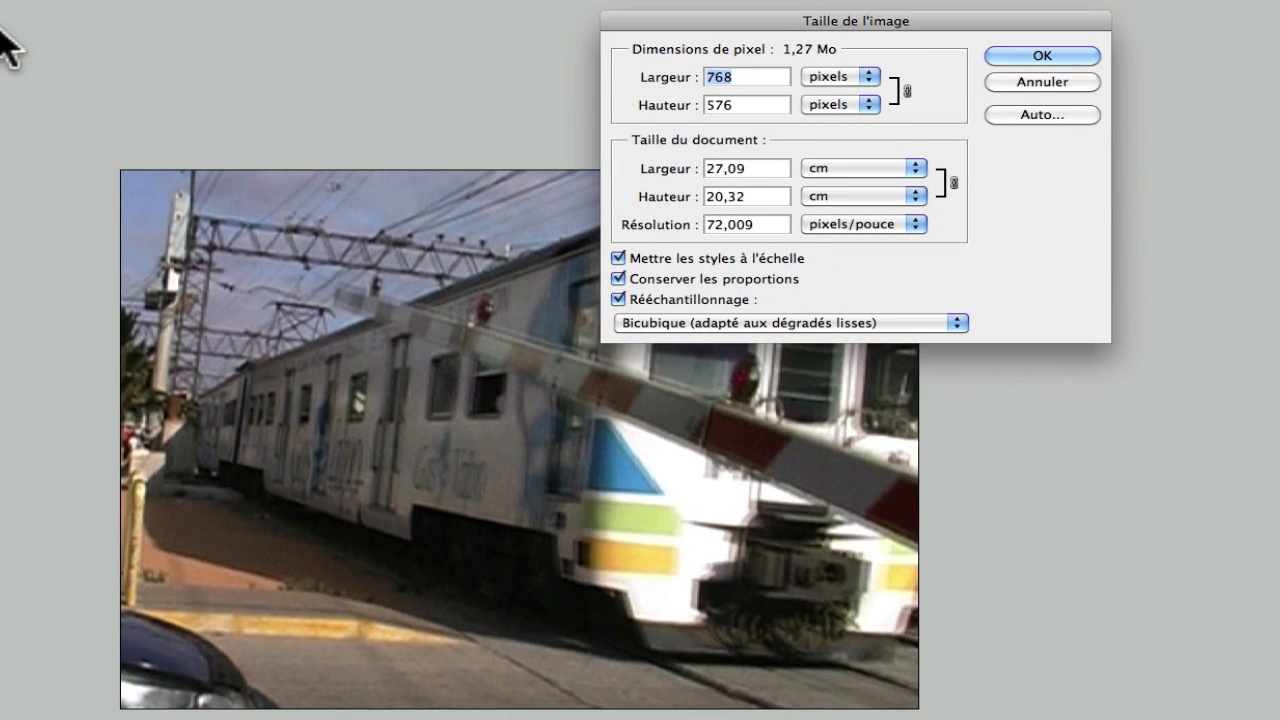
click(618, 279)
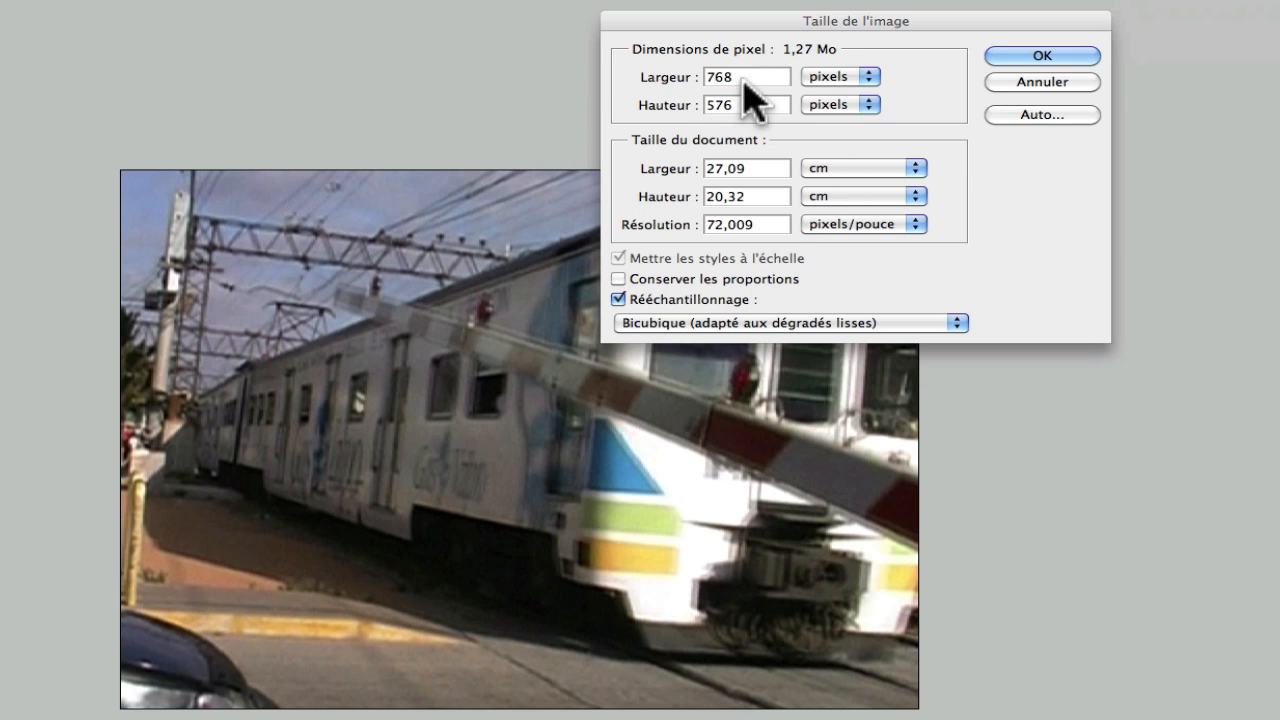
click(676, 78)
text(720)
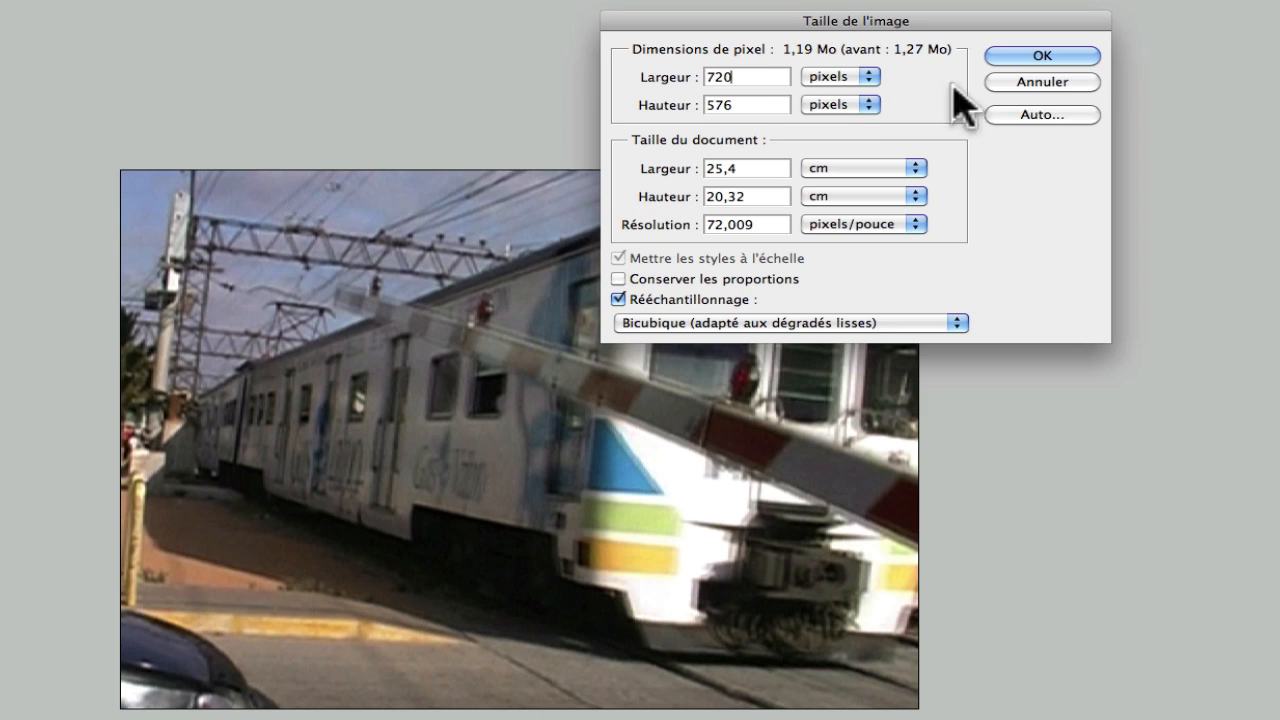
click(1036, 56)
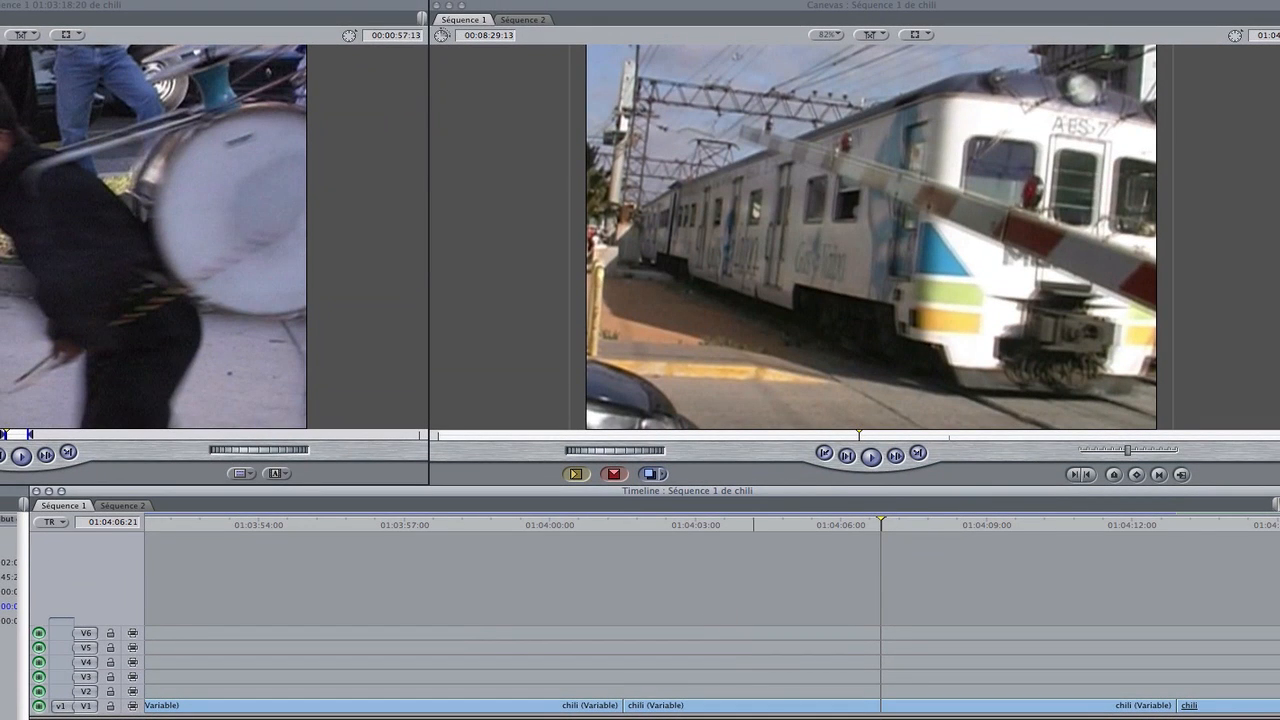
Switch to Final Cut Pro, move the playhead to 01:00:00:24 in Séquence 2 and start an export via QuickTime conversion
click(118, 503)
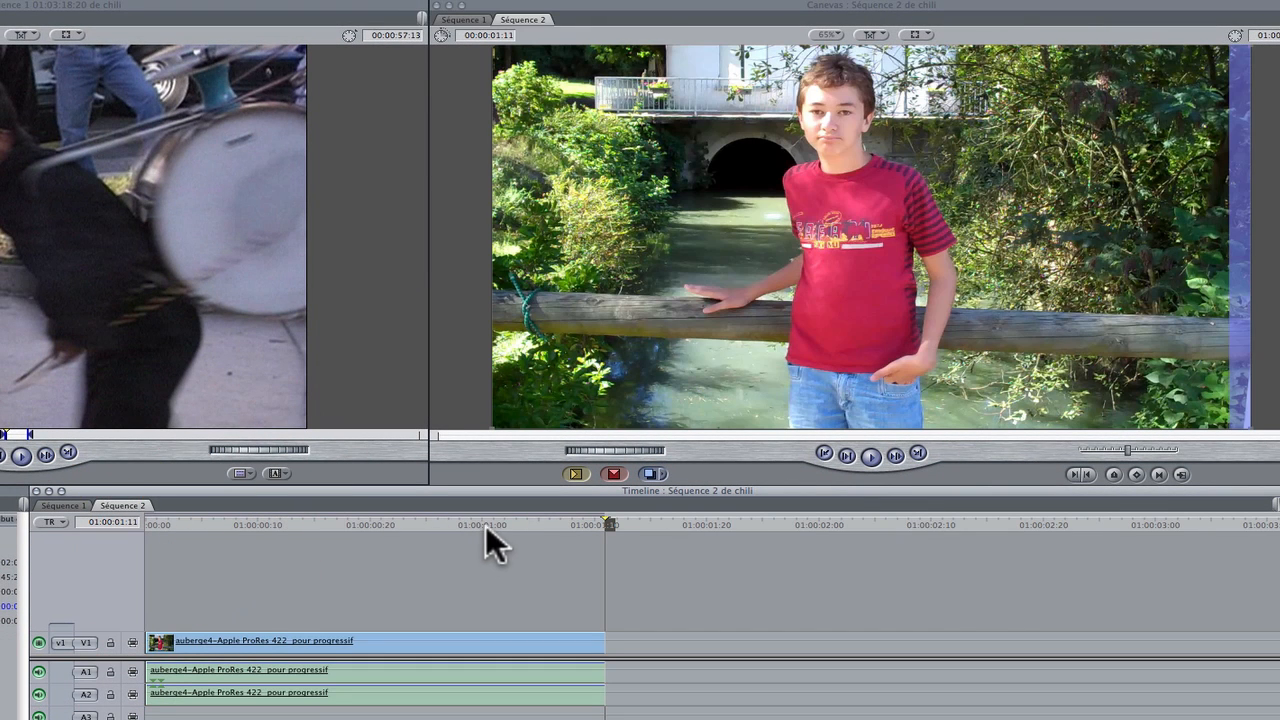
drag(492, 521, 414, 526)
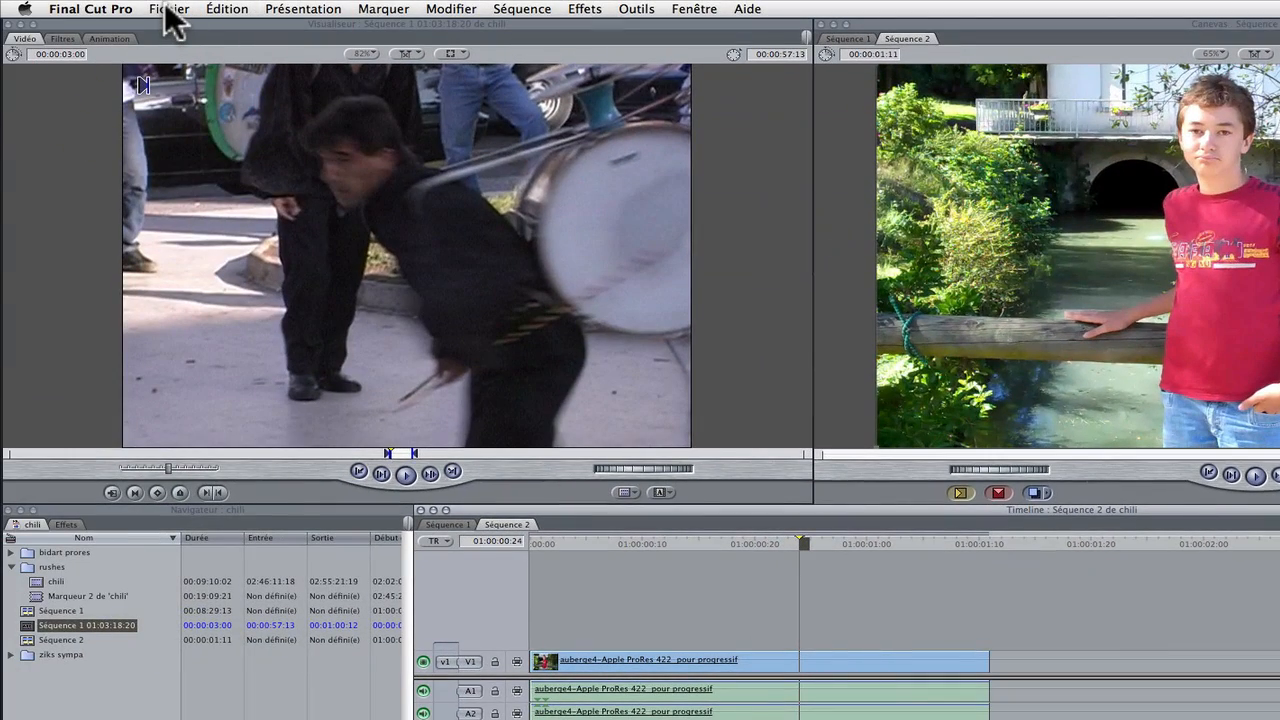
click(168, 10)
mouse_move(191, 290)
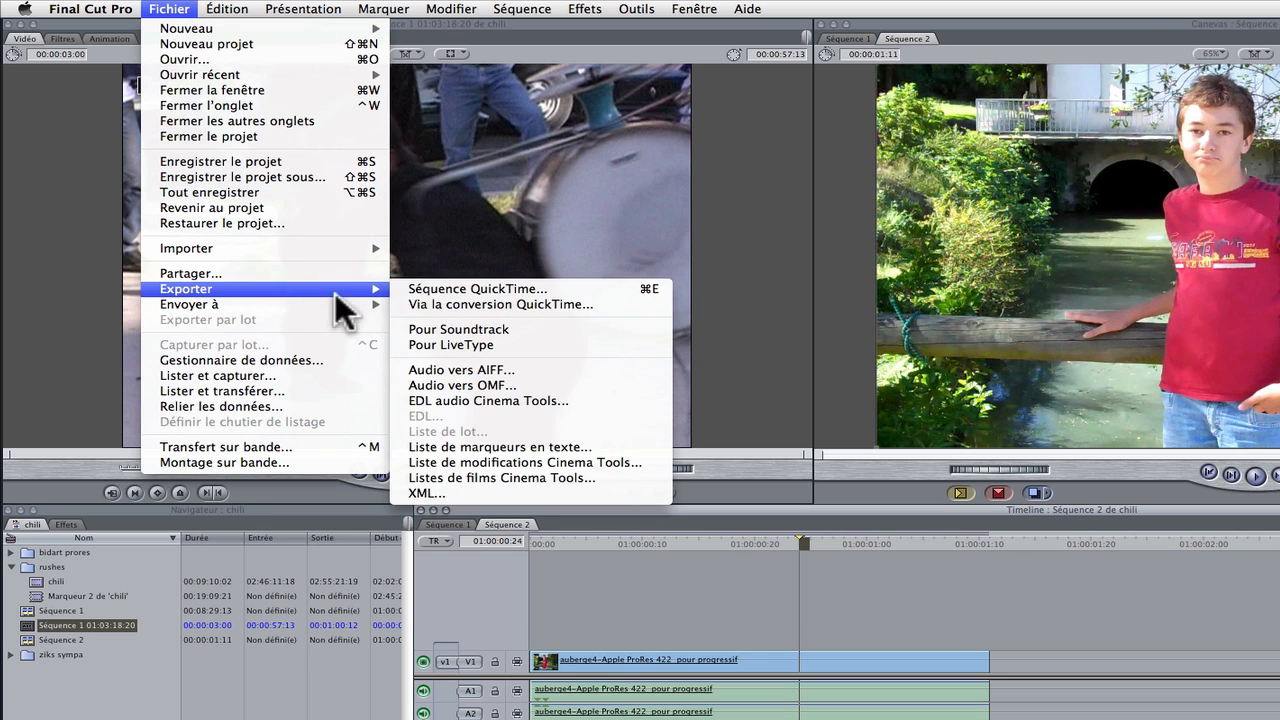
click(453, 299)
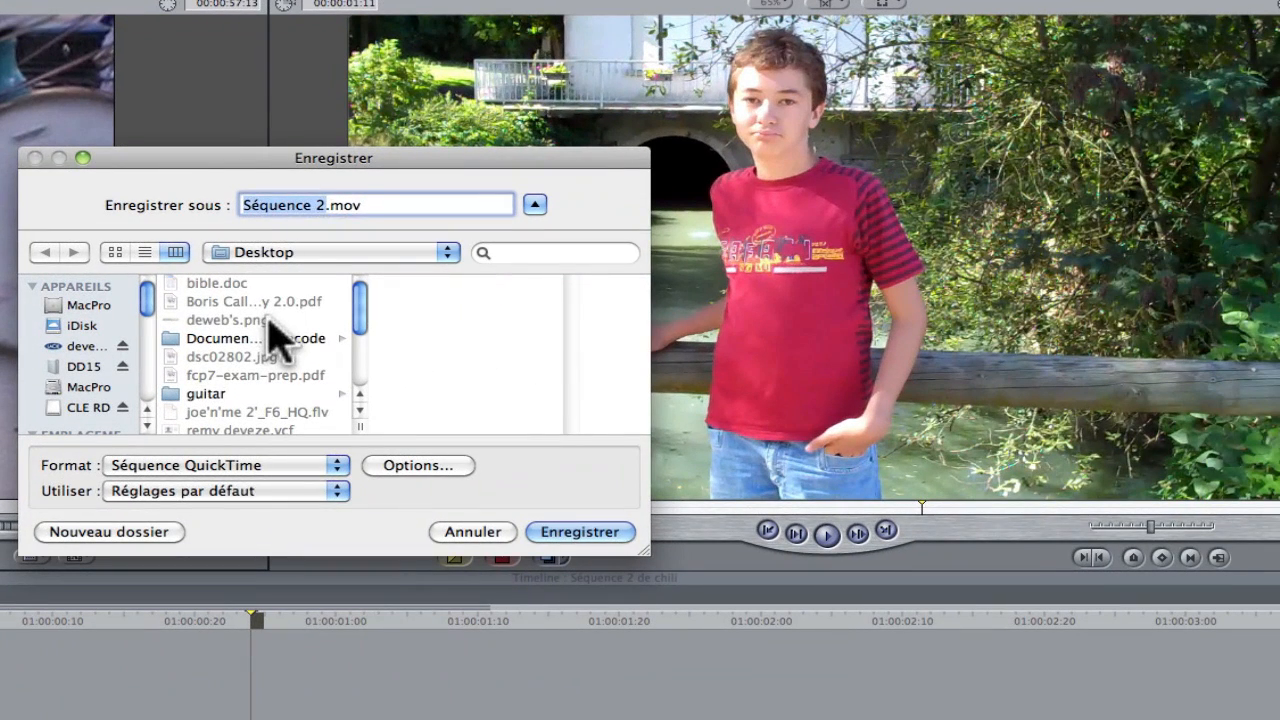
Name the export file with a first name, set its format to Image fixe as PNG and save it to the Desktop
text(bruno)
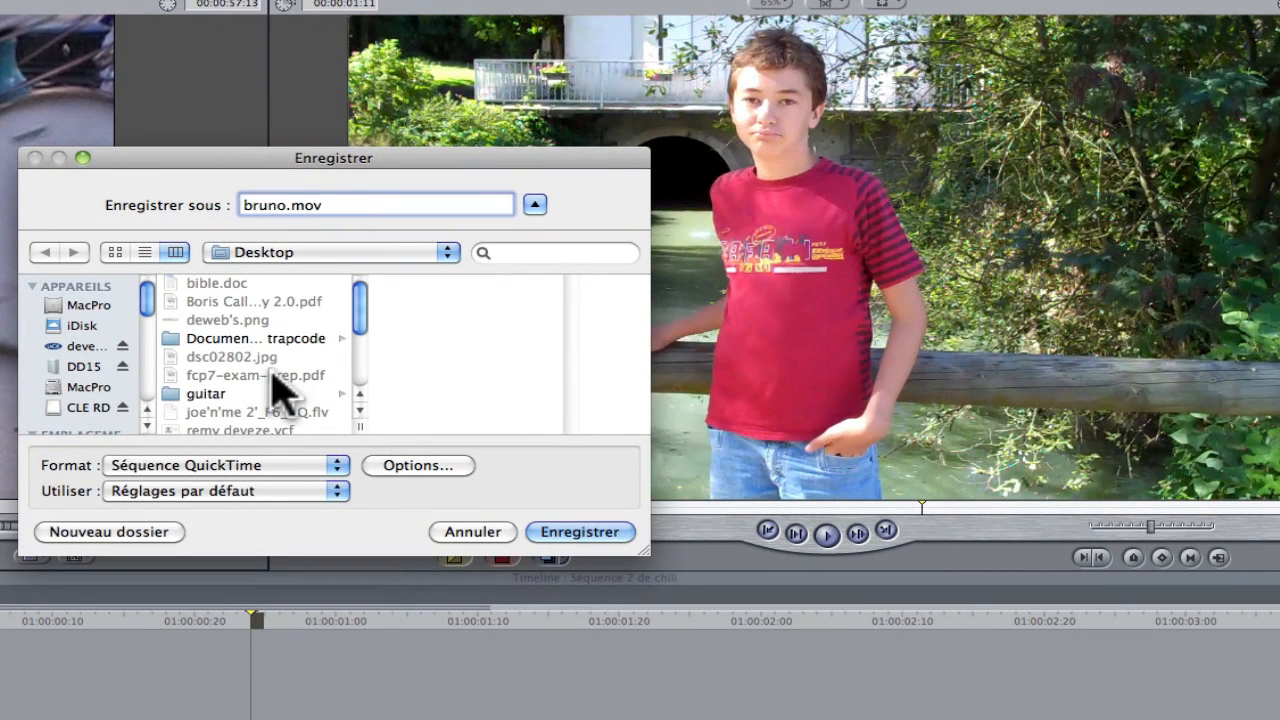
click(340, 466)
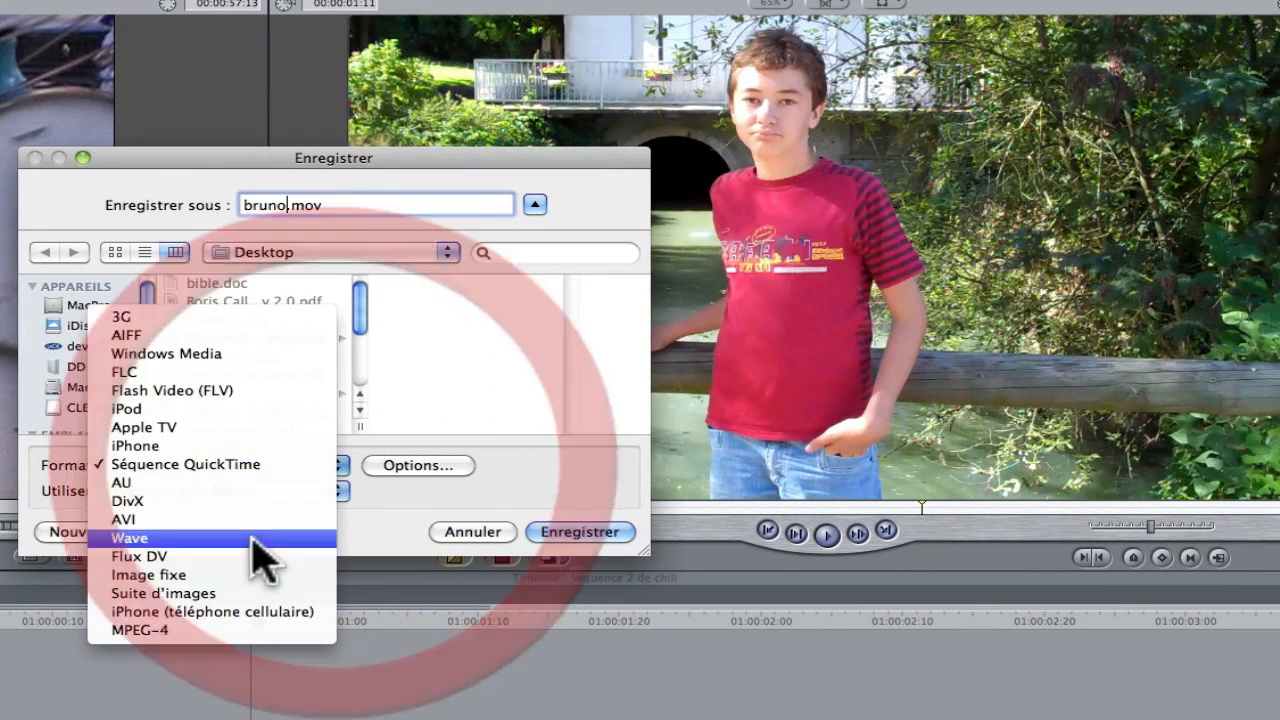
click(236, 573)
click(398, 466)
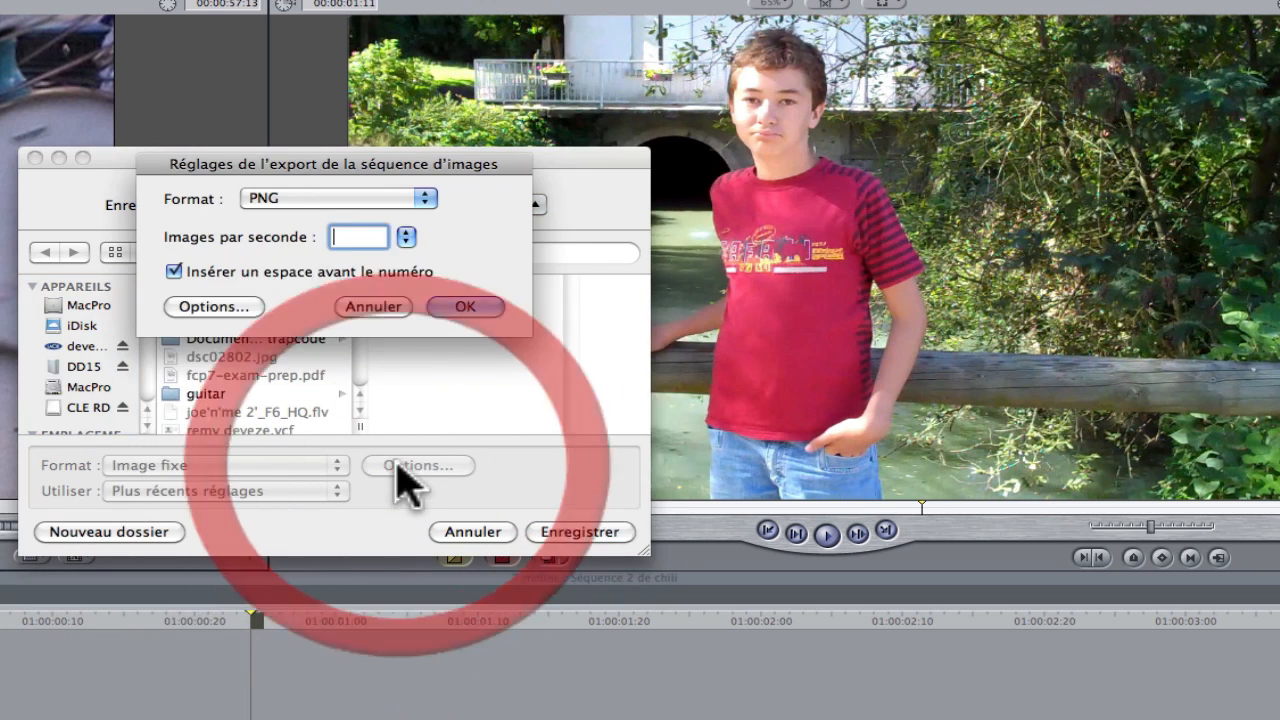
click(466, 308)
click(580, 535)
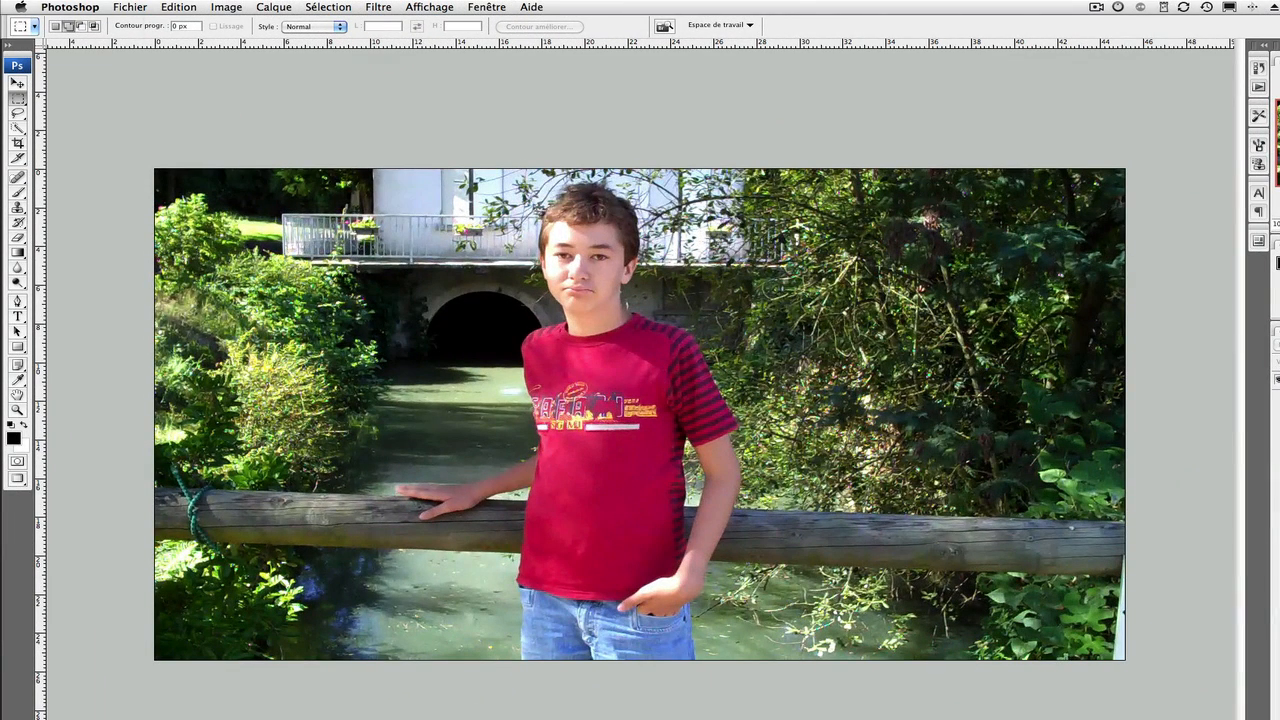
Switch to Photoshop and check the pixel dimensions of the still exported from Séquence 2
click(216, 8)
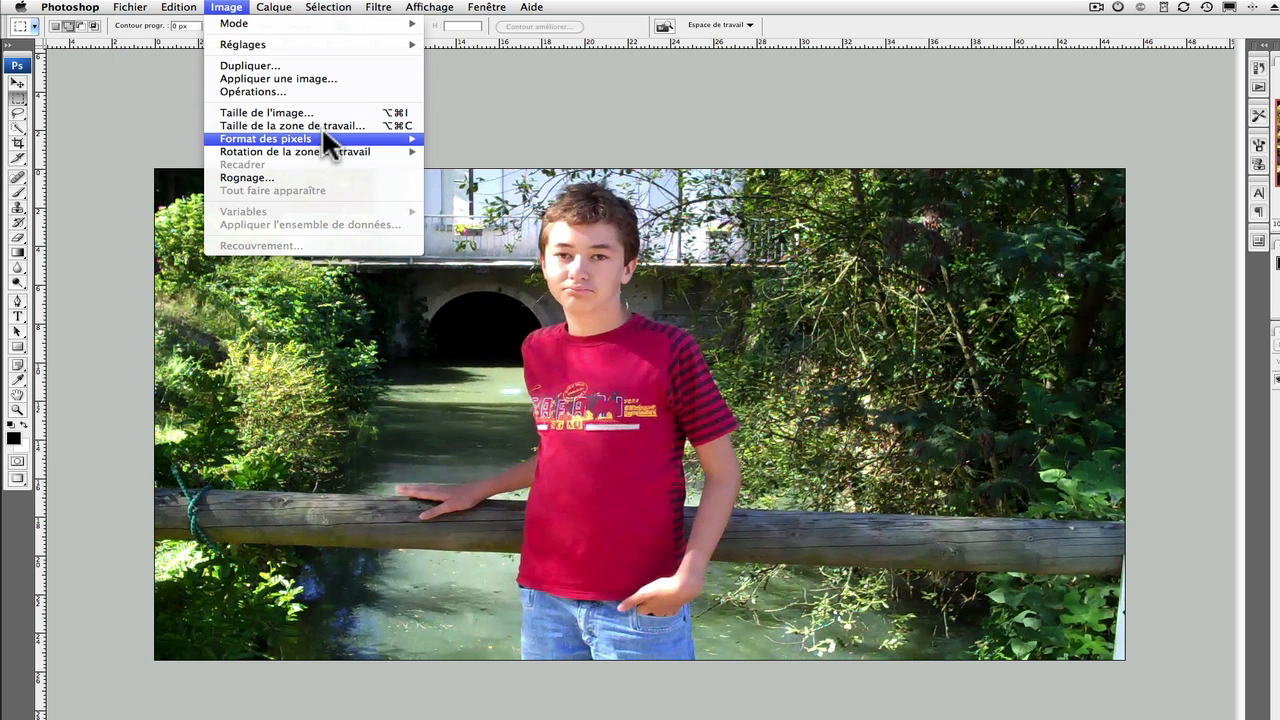
click(392, 114)
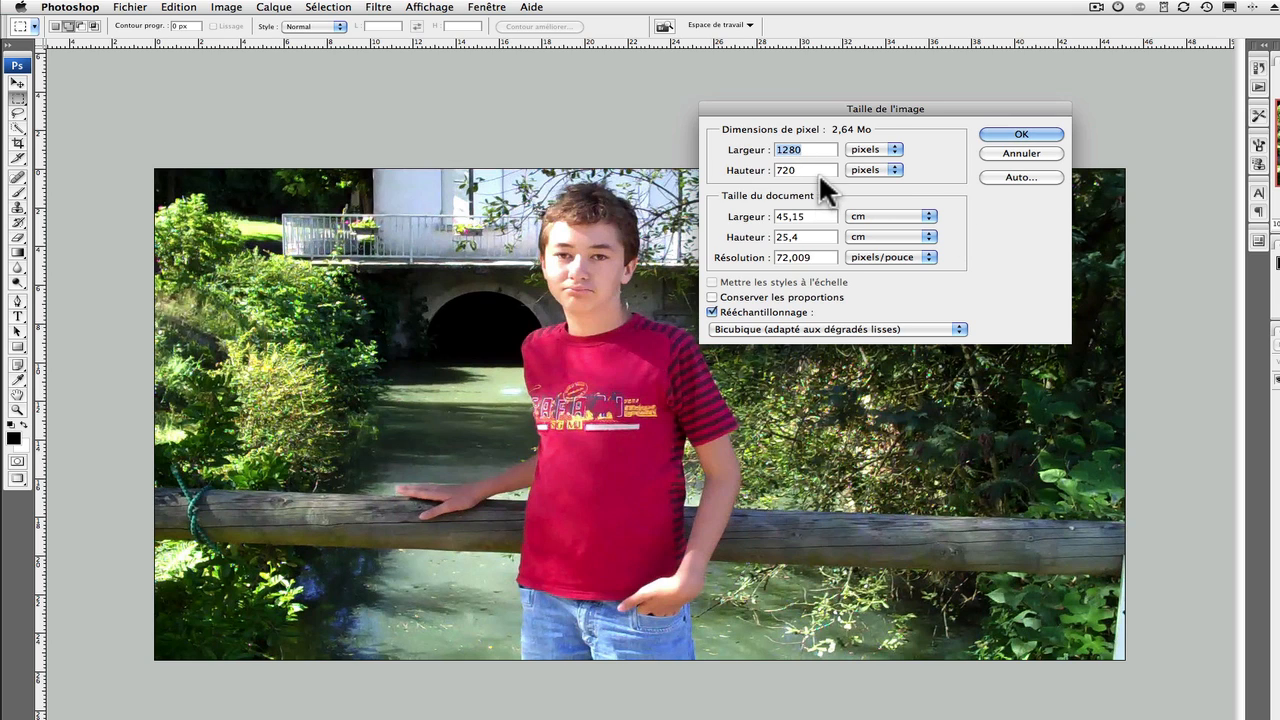
click(1045, 131)
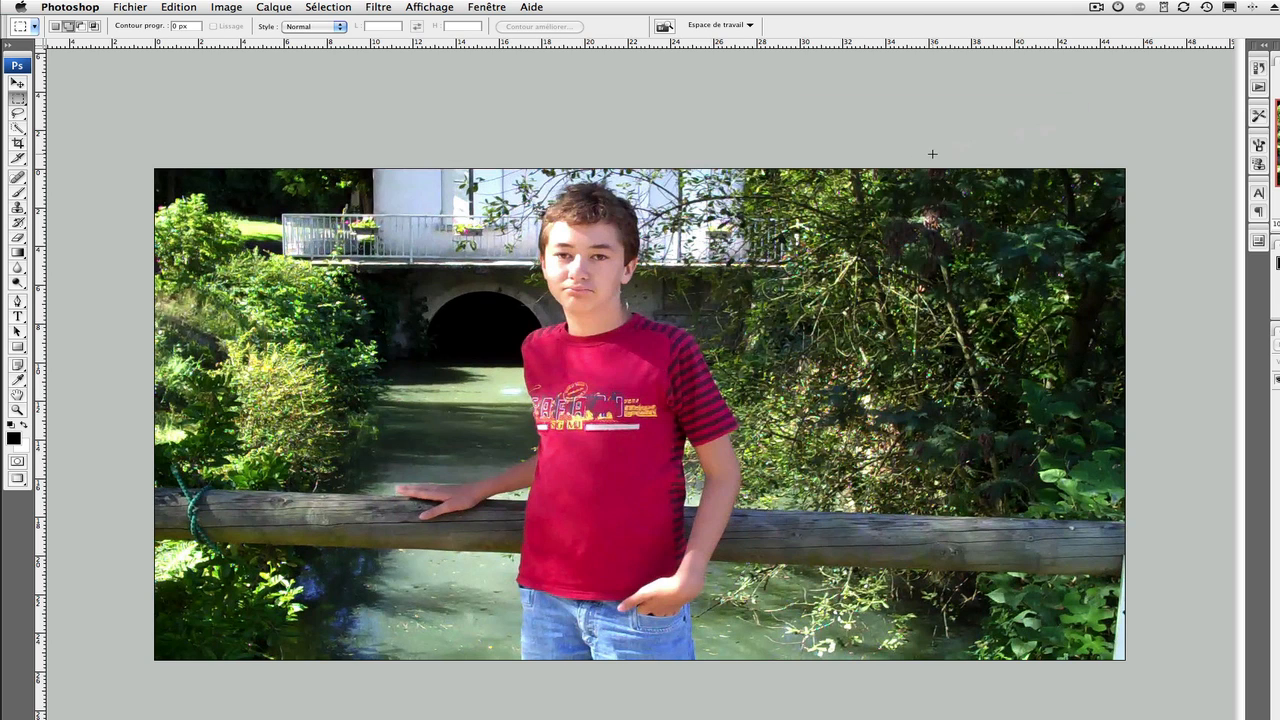